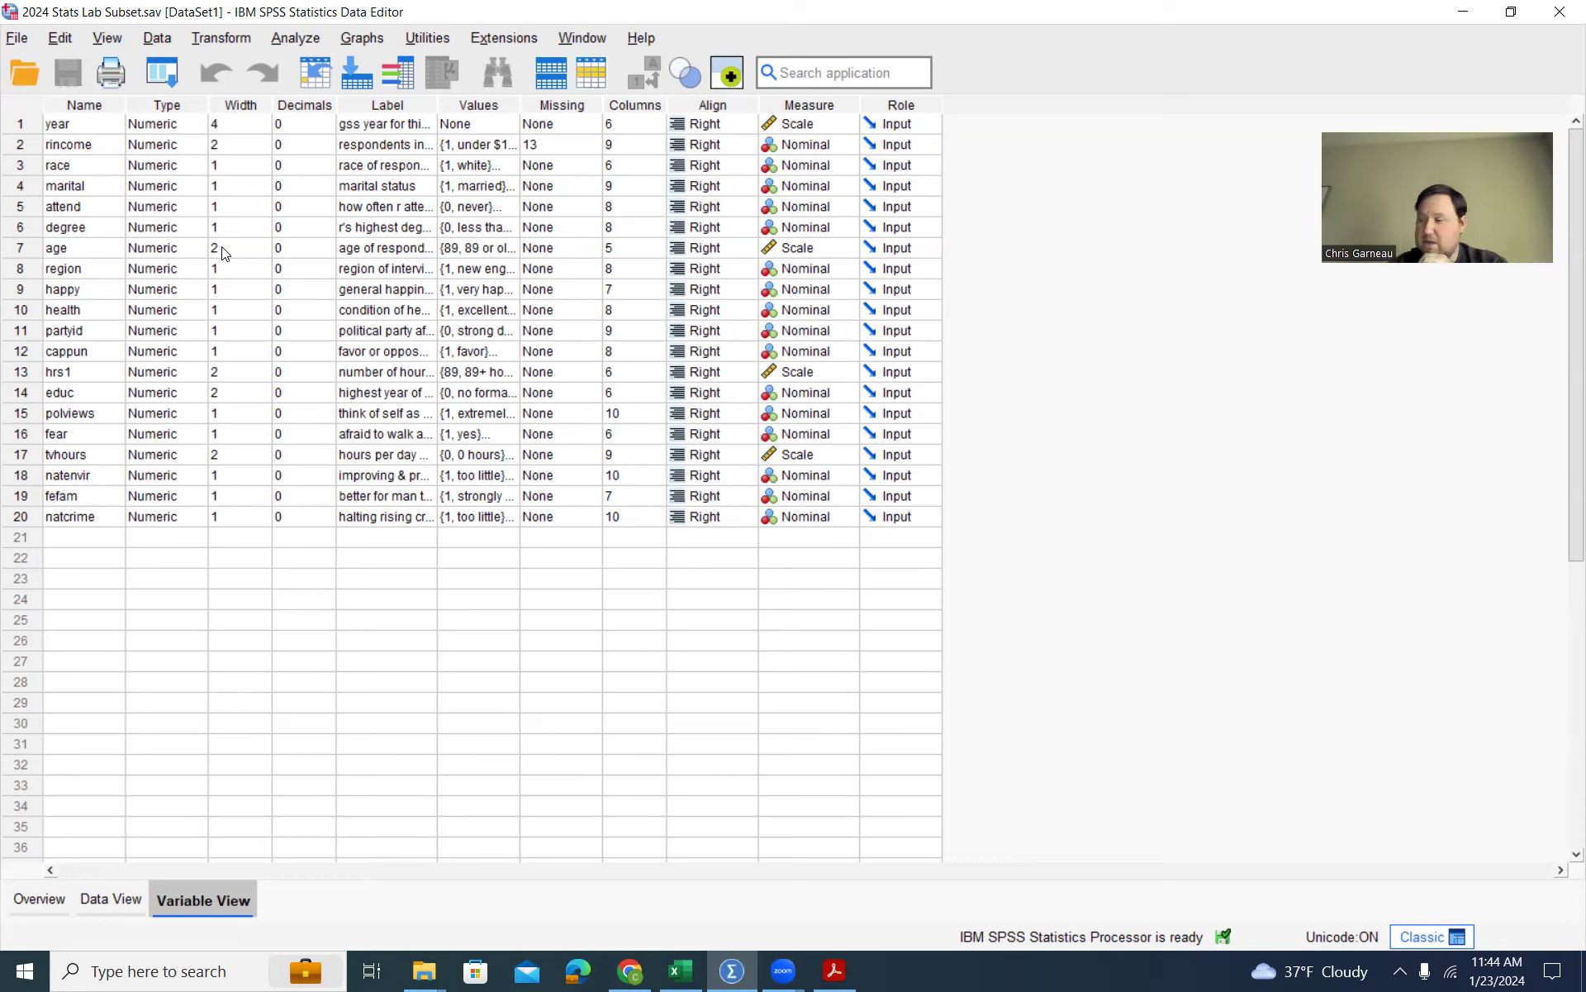
- Examine the coded values of the degree variable in the data grid
{"action": "left_click", "coordinate": [35, 224]}
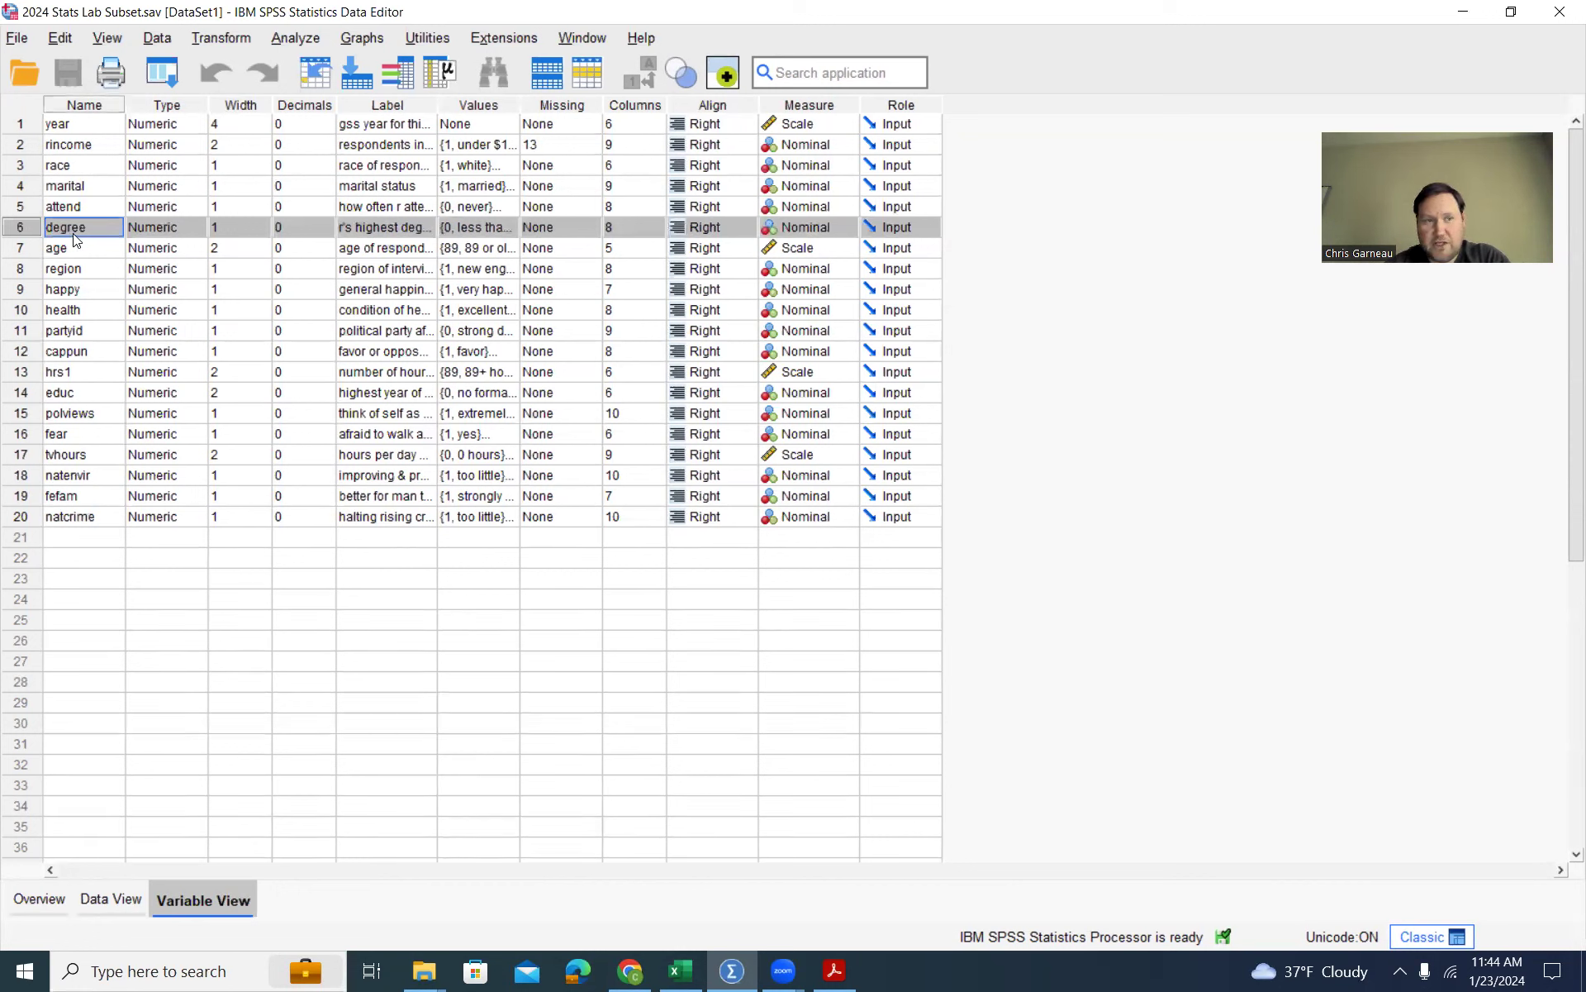
{"action": "left_click", "coordinate": [110, 901]}
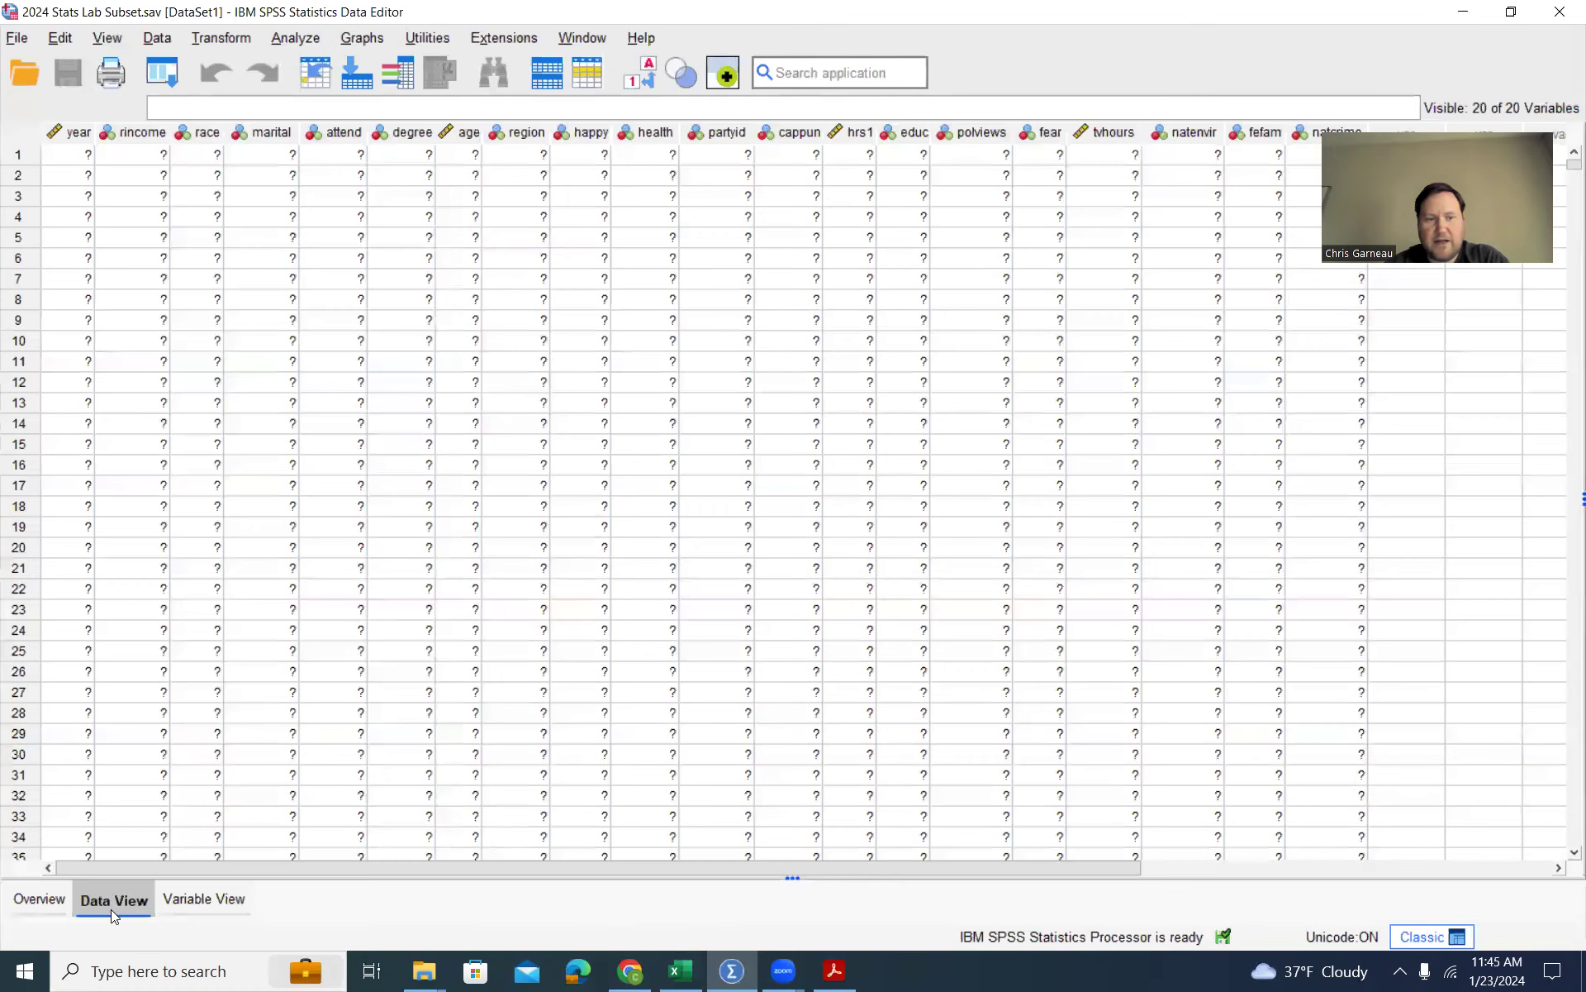
{"action": "left_click", "coordinate": [421, 137]}
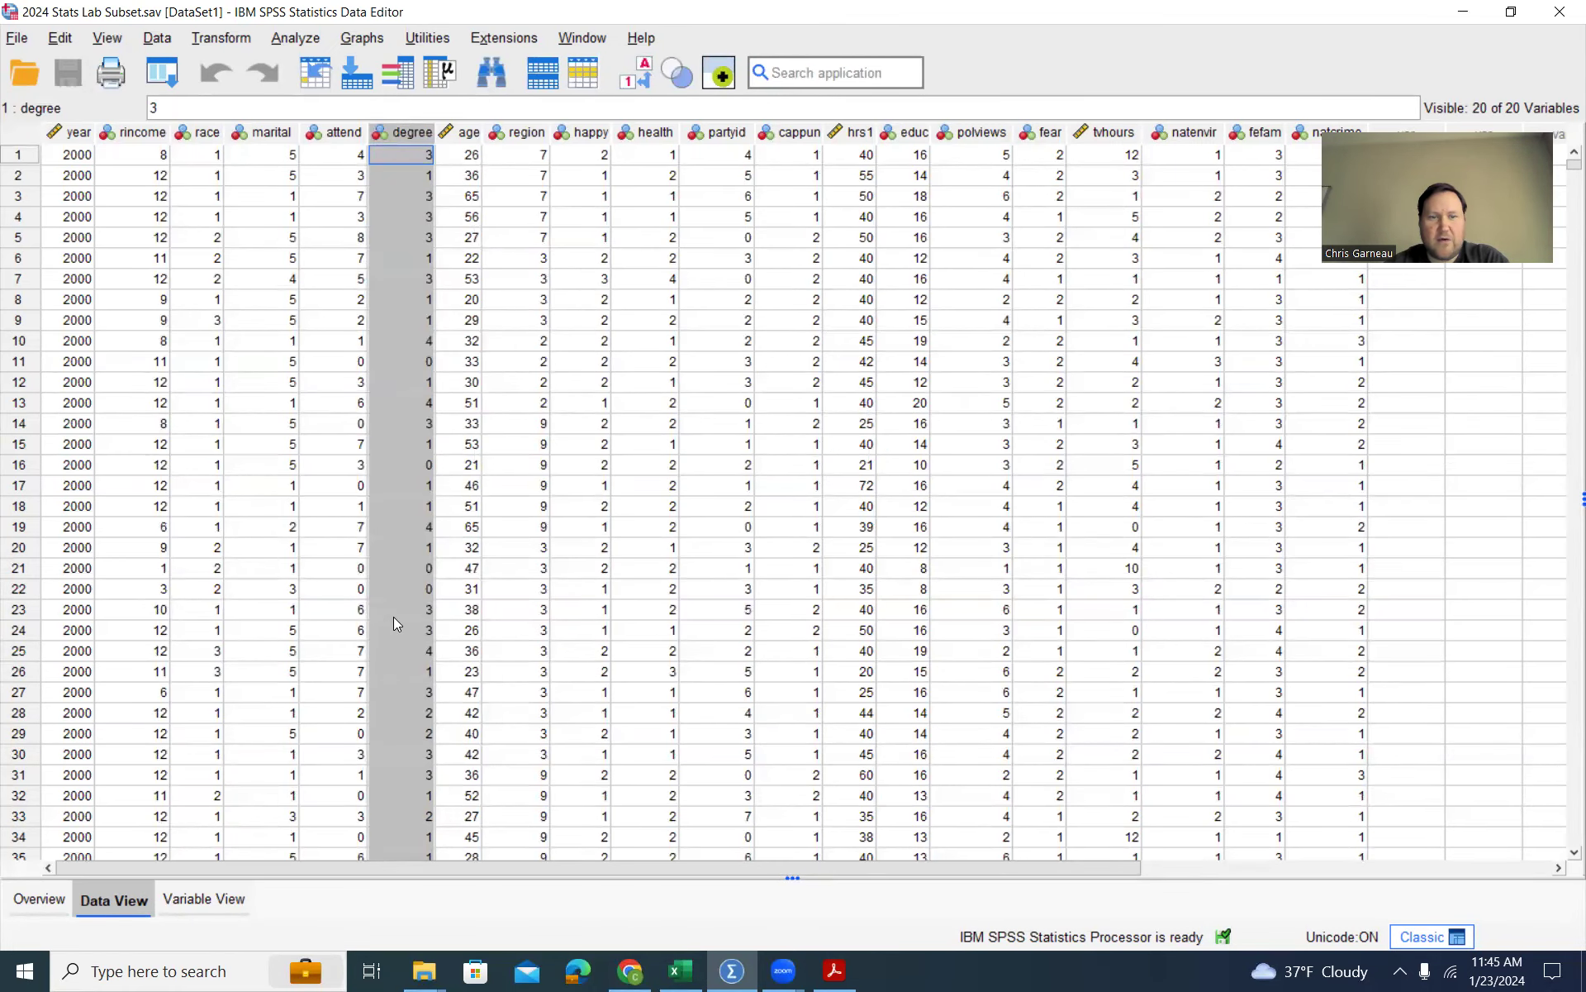
- Inspect the value labels defined for the degree variable, leaving them unedited
{"action": "left_click", "coordinate": [224, 884]}
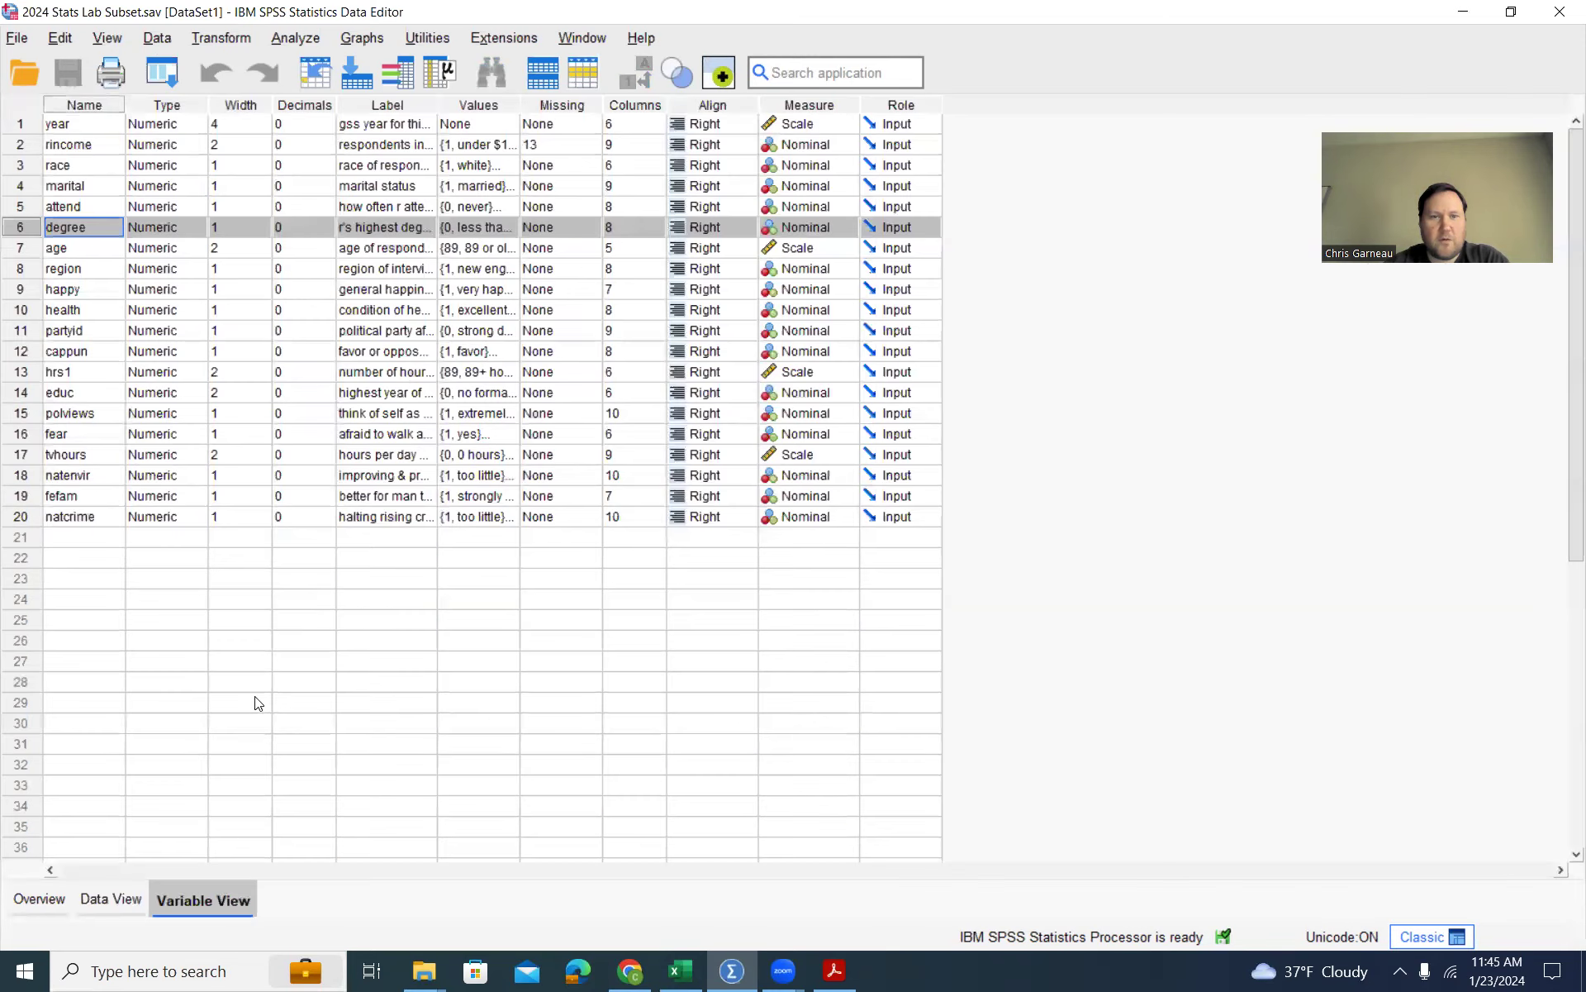
{"action": "left_click", "coordinate": [505, 227]}
{"action": "left_click", "coordinate": [512, 228]}
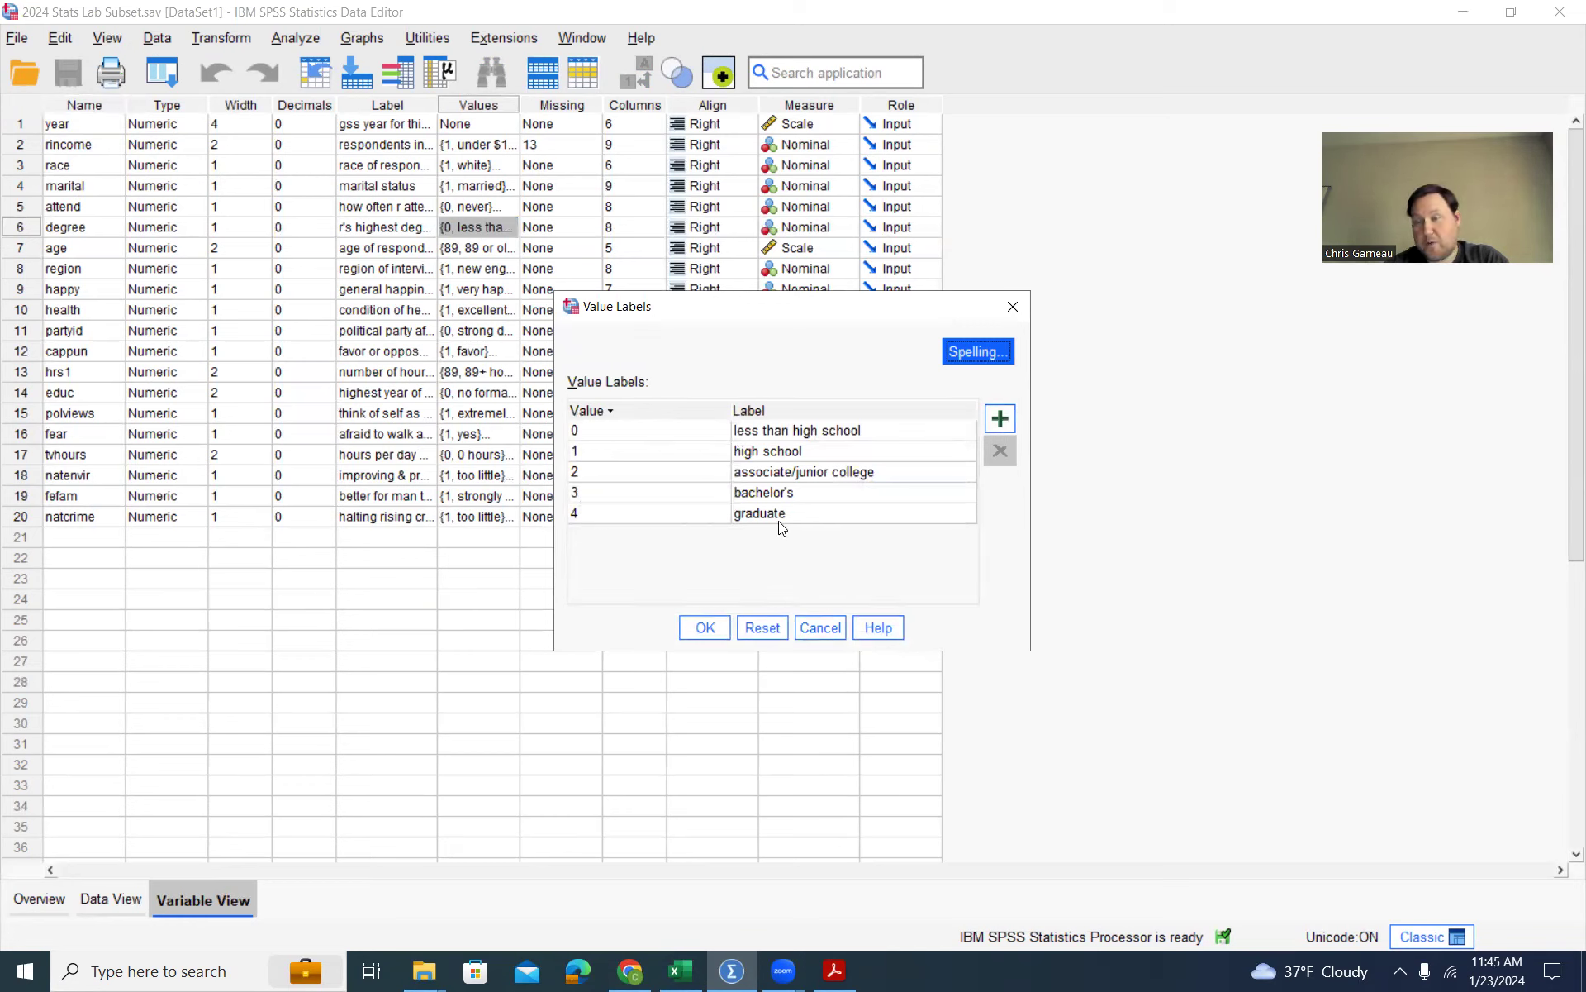
{"action": "left_click", "coordinate": [821, 627]}
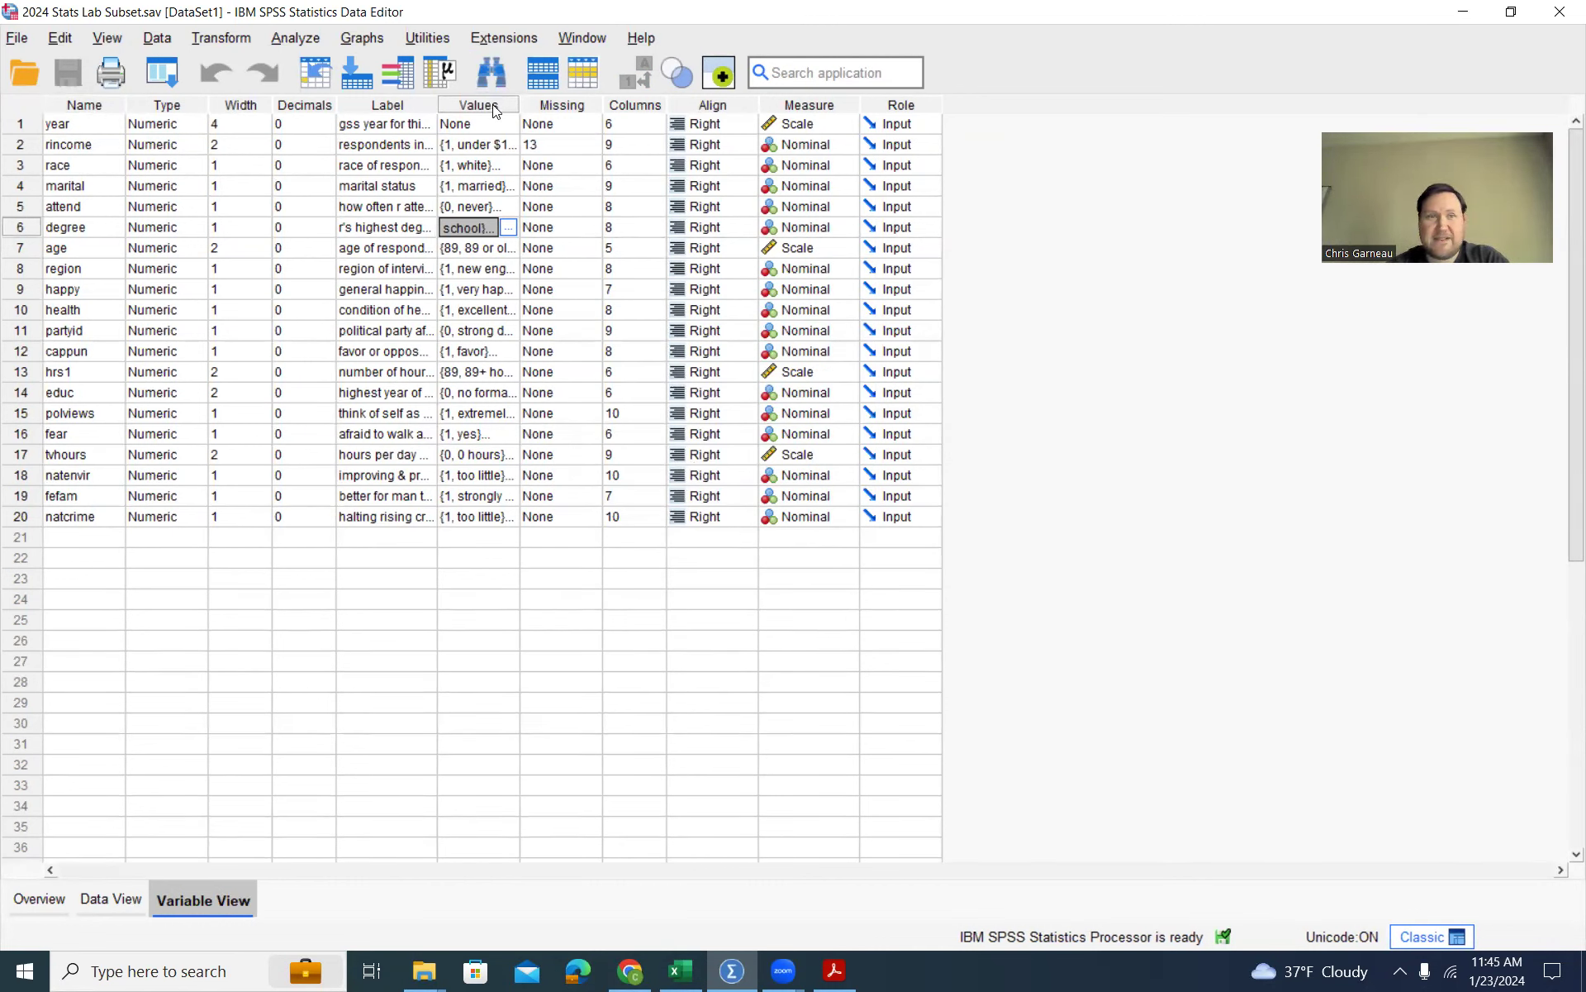
- Open the Frequencies analysis and make its variable list display variable names
{"action": "key", "text": "alt+a"}
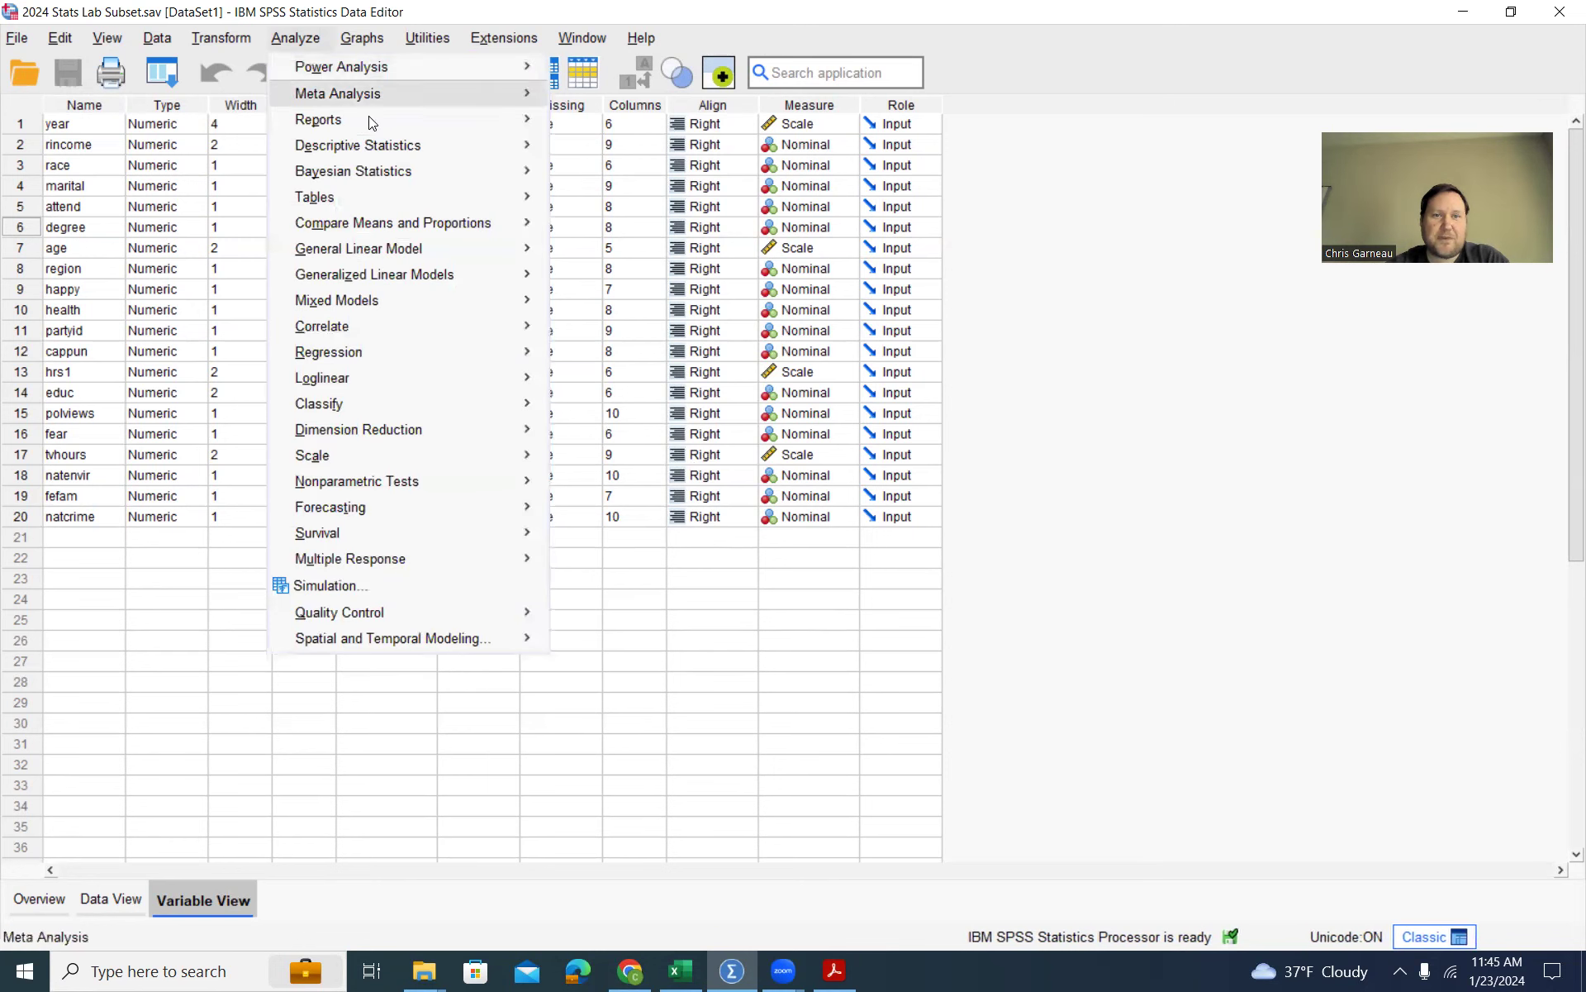
{"action": "mouse_move", "coordinate": [423, 147]}
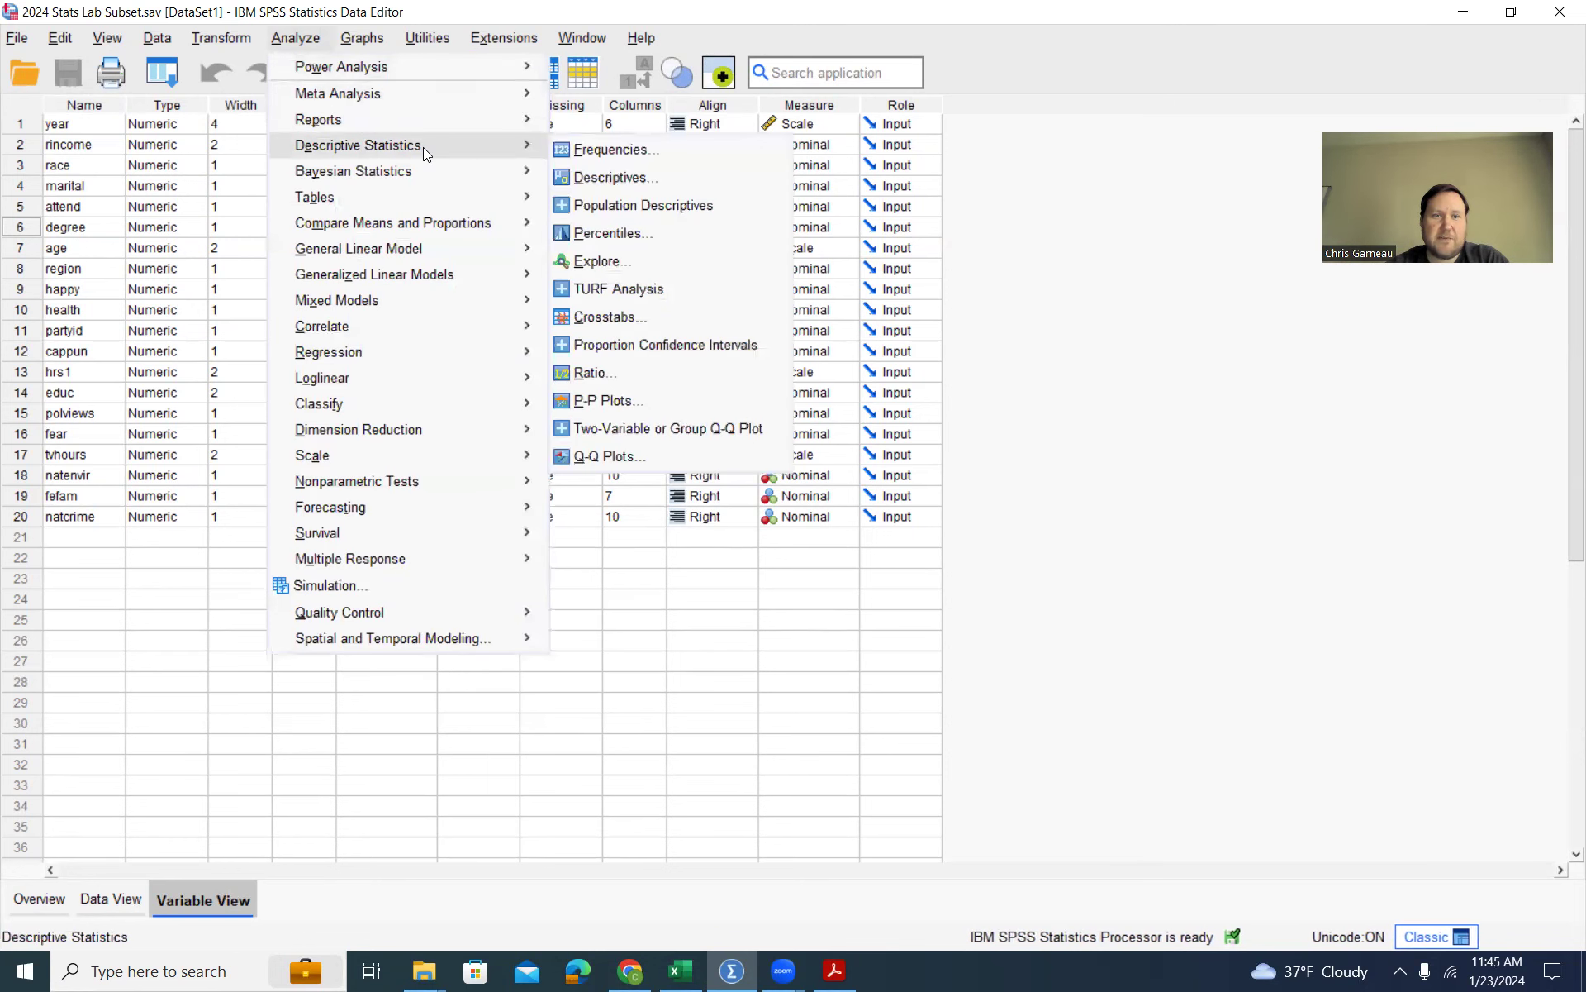
{"action": "left_click", "coordinate": [622, 151]}
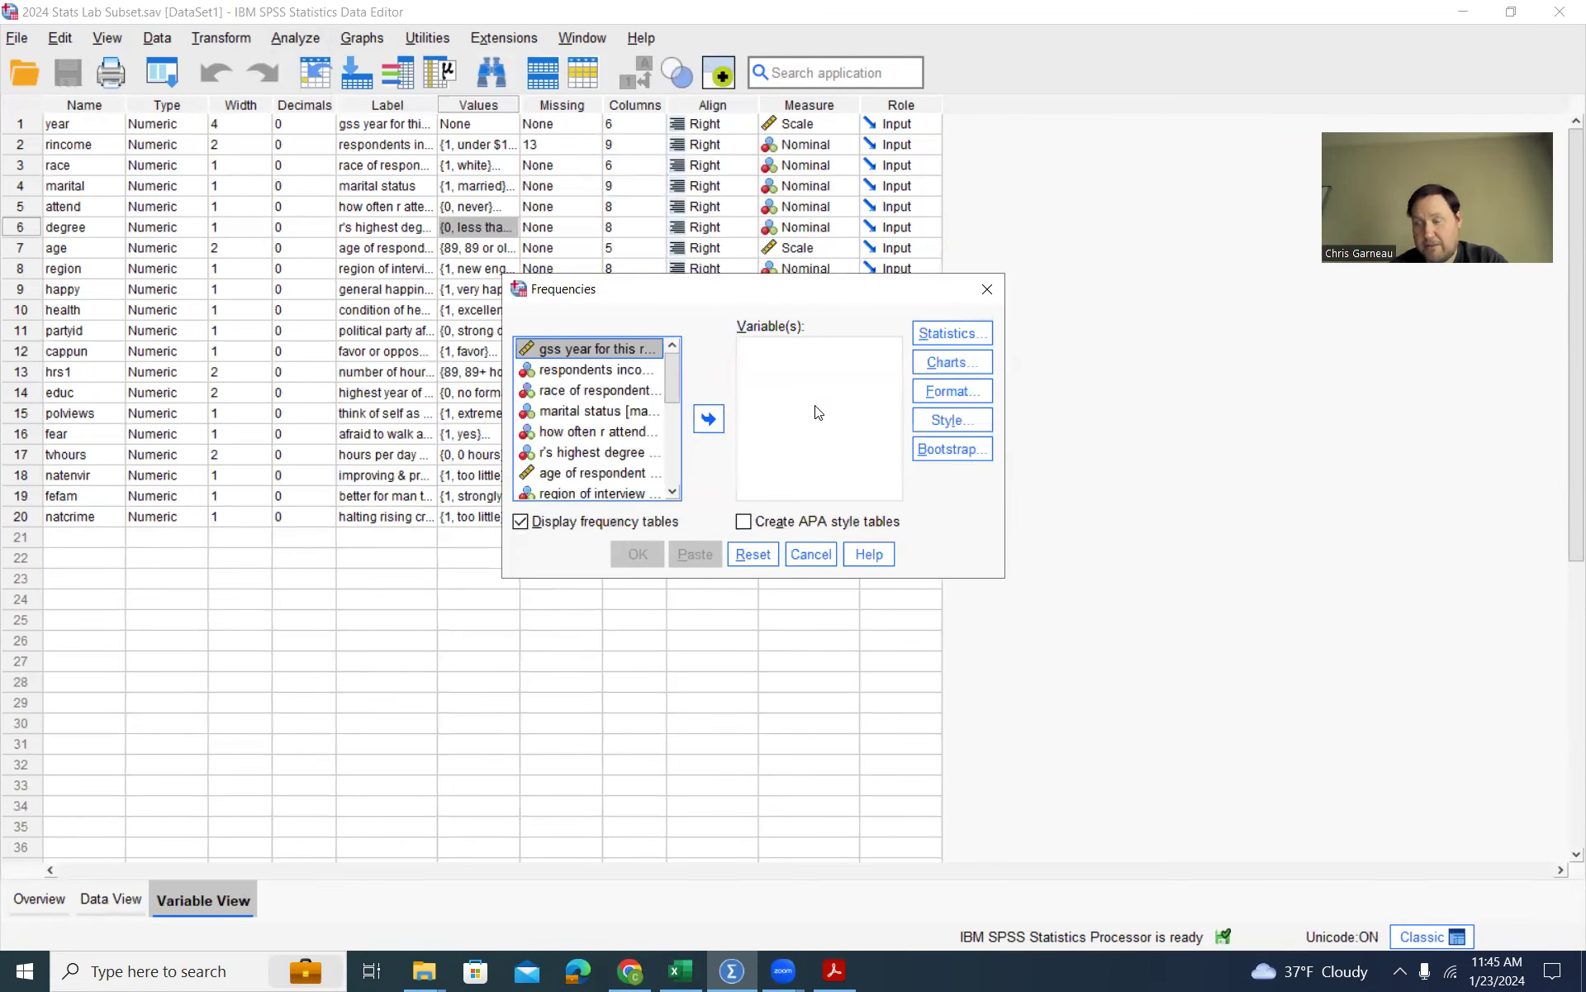
{"action": "right_click", "coordinate": [588, 388]}
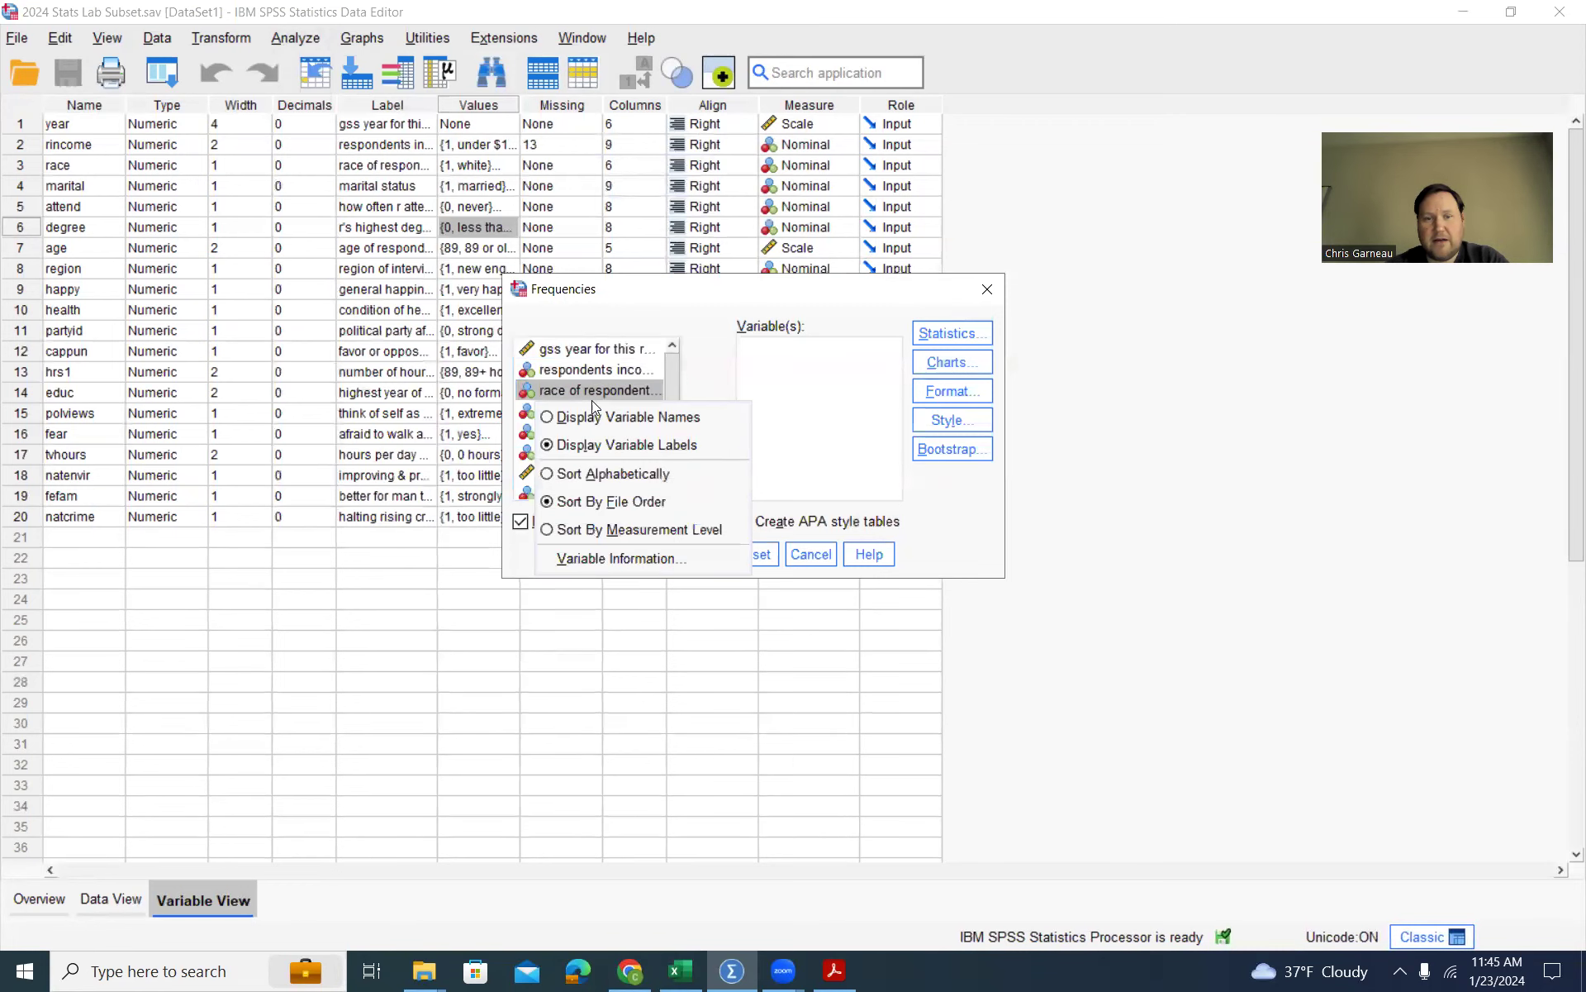
{"action": "left_click", "coordinate": [603, 420]}
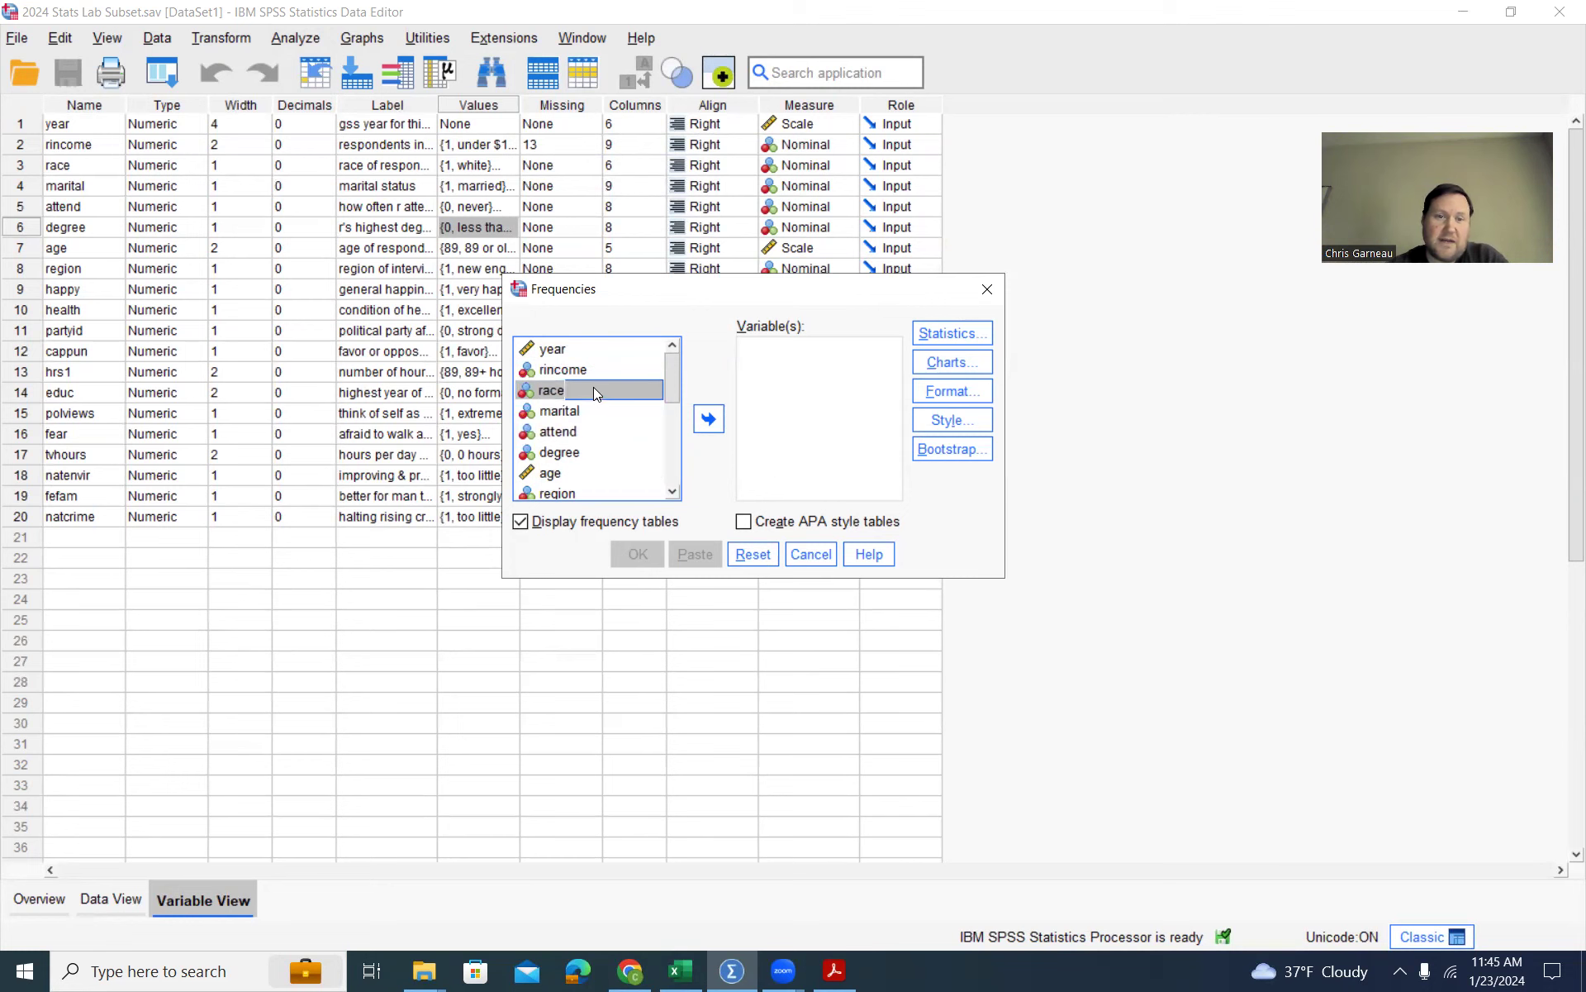
- Switch the Frequencies variable list to variable labels and back to variable names
{"action": "right_click", "coordinate": [594, 387]}
{"action": "left_click", "coordinate": [600, 443]}
{"action": "right_click", "coordinate": [561, 393]}
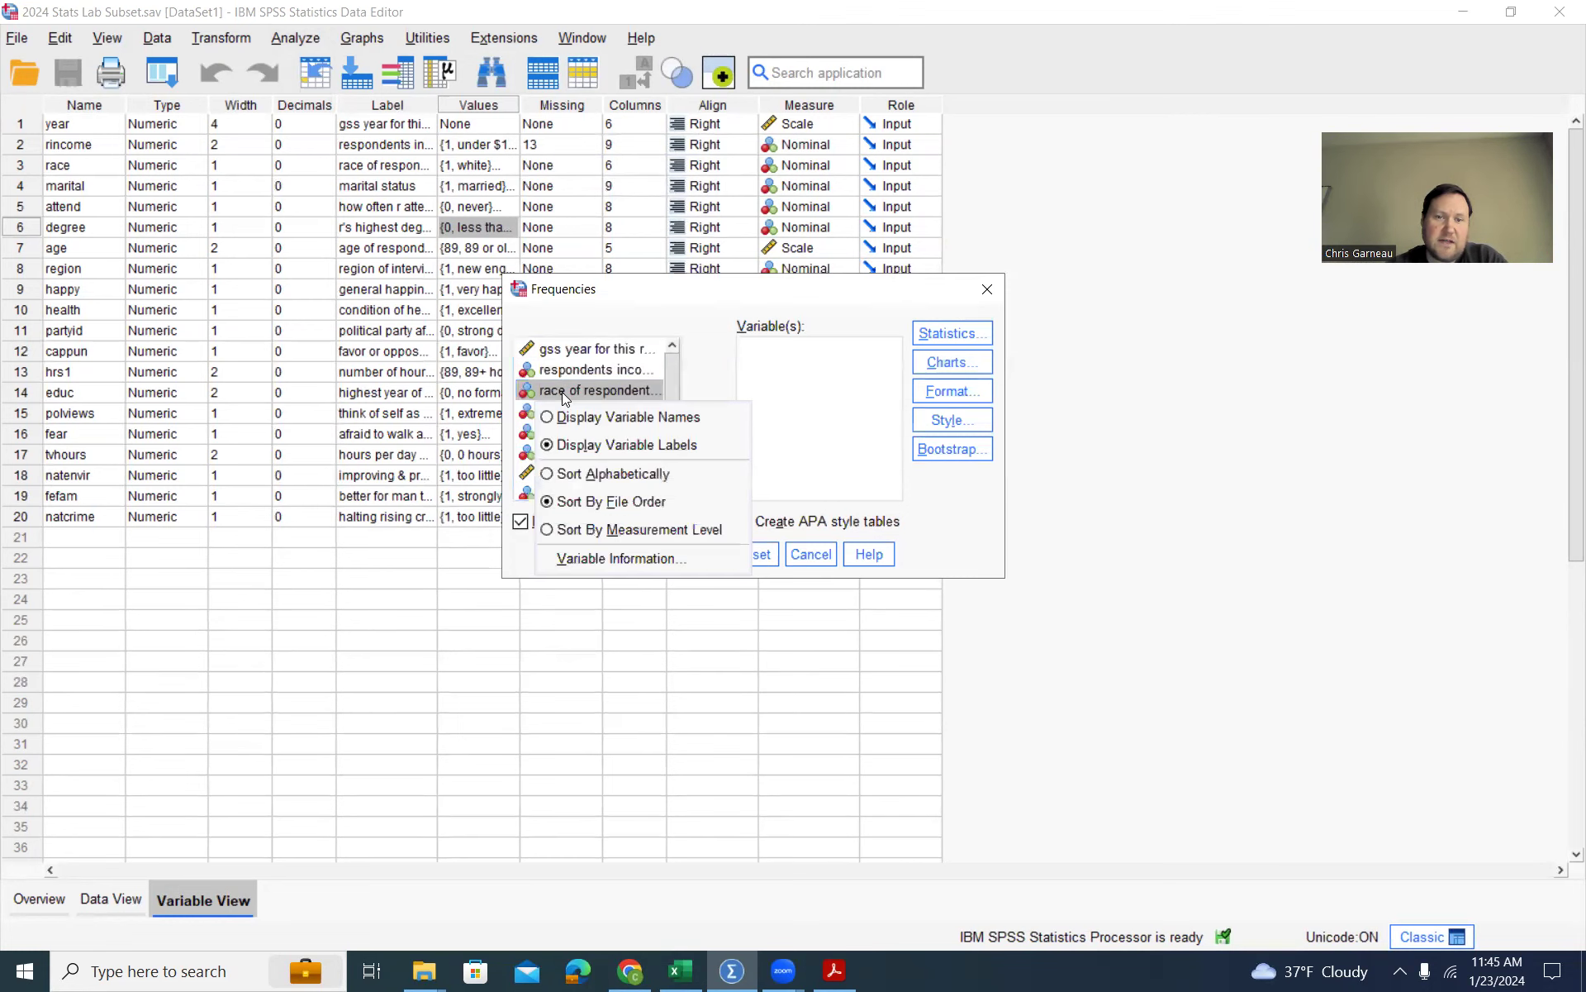
{"action": "left_click", "coordinate": [576, 421]}
- Run a frequency table for the degree variable and maximize the output window
{"action": "scroll", "coordinate": [582, 404], "scroll_direction": "down", "scroll_amount": 1}
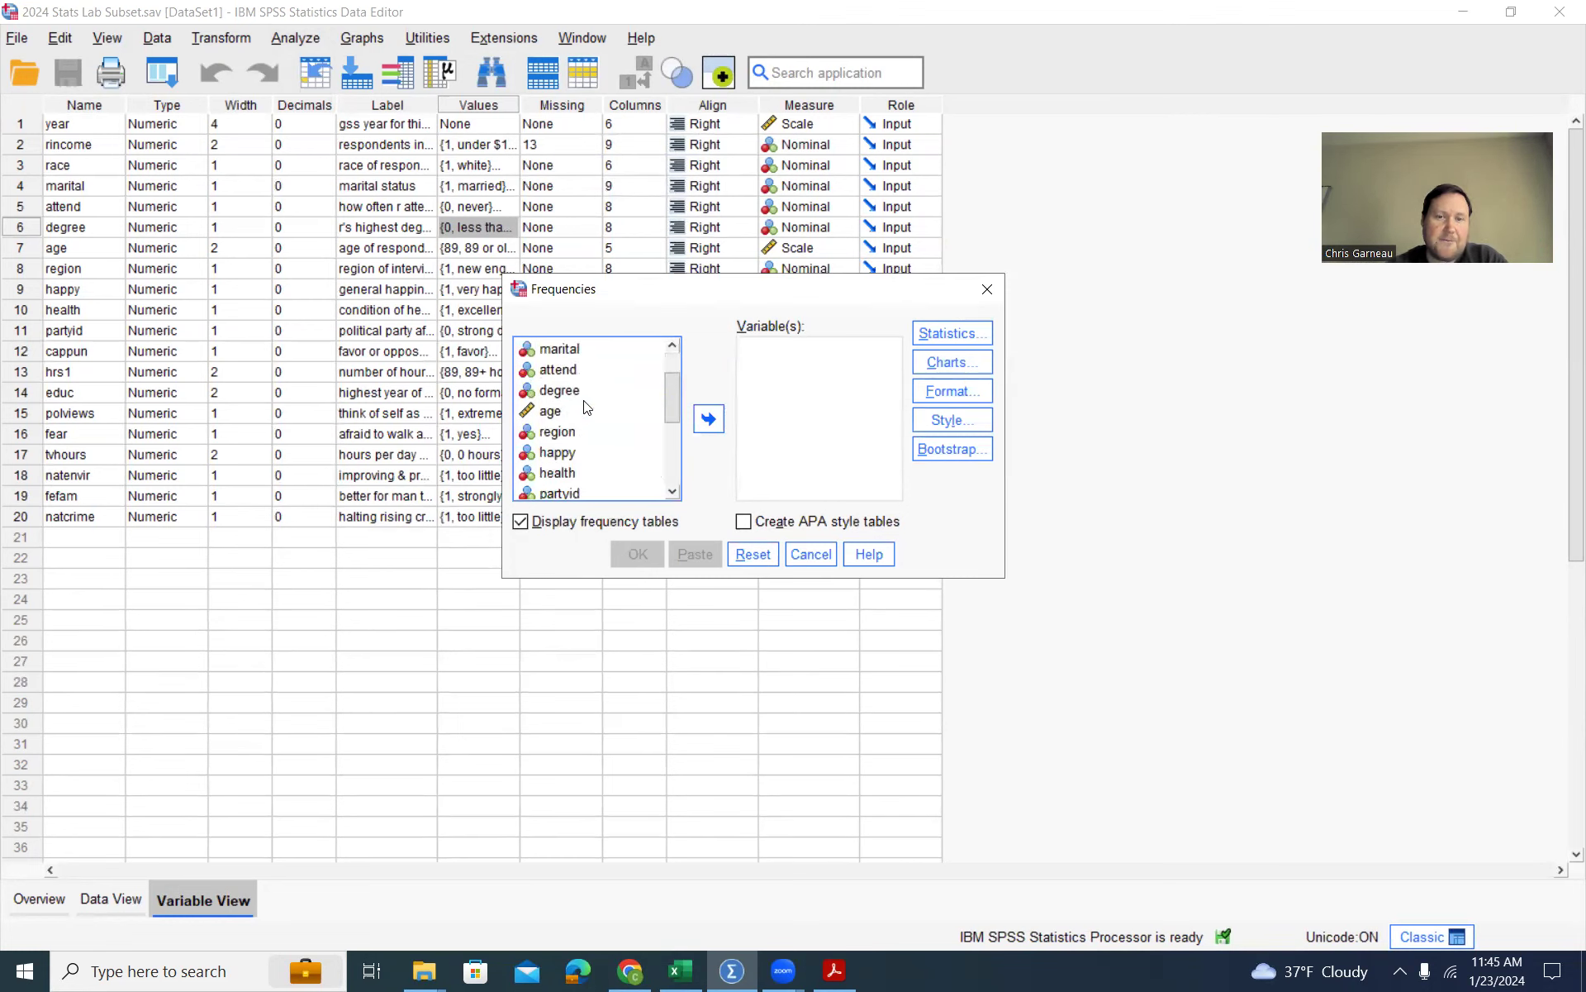
{"action": "scroll", "coordinate": [586, 407], "scroll_direction": "up", "scroll_amount": 1}
{"action": "scroll", "coordinate": [586, 406], "scroll_direction": "down", "scroll_amount": 1}
{"action": "scroll", "coordinate": [585, 402], "scroll_direction": "up", "scroll_amount": 1}
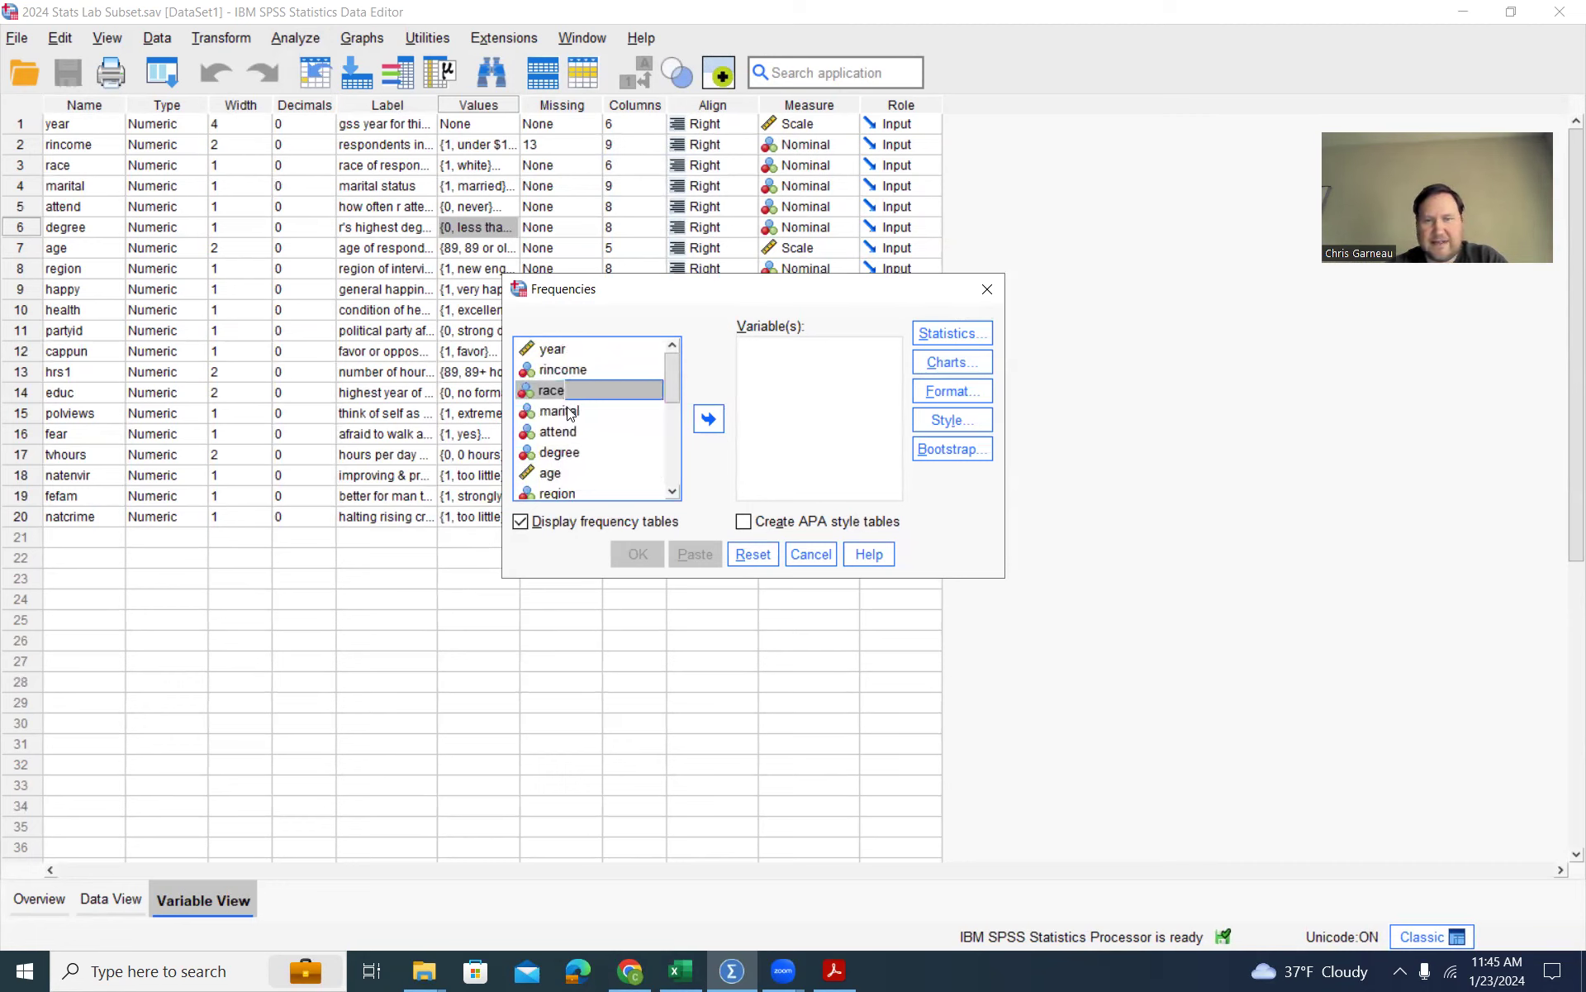
{"action": "left_click", "coordinate": [599, 457]}
{"action": "left_click", "coordinate": [586, 356]}
{"action": "scroll", "coordinate": [592, 382], "scroll_direction": "down", "scroll_amount": 4}
{"action": "scroll", "coordinate": [595, 385], "scroll_direction": "up", "scroll_amount": 4}
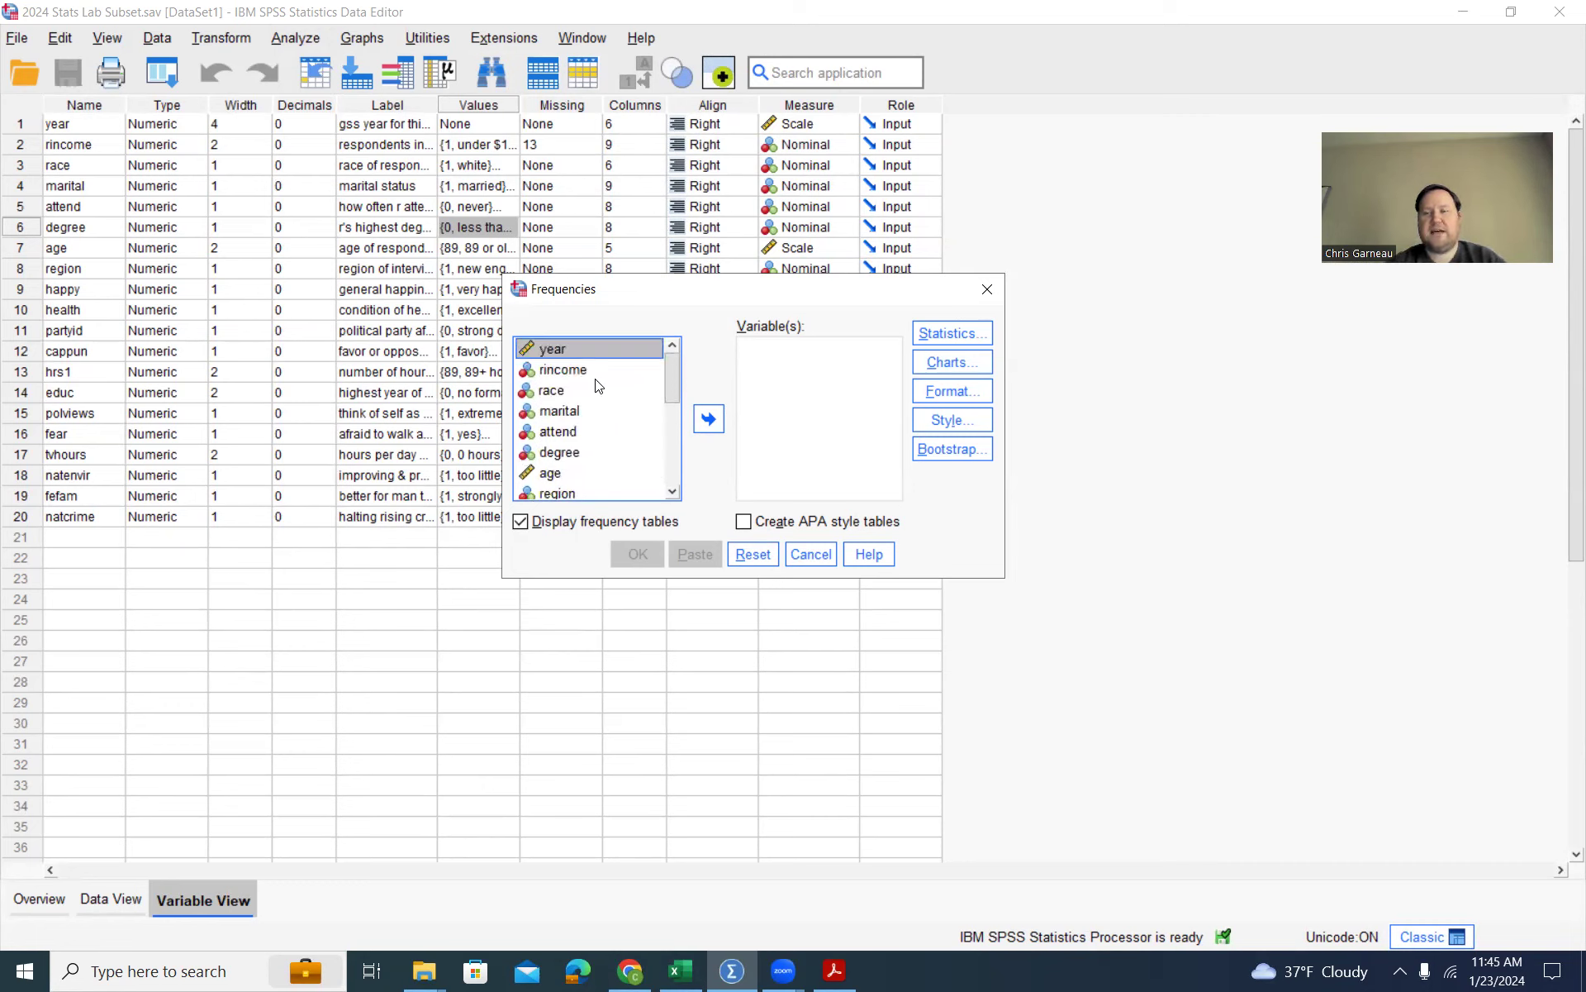
{"action": "key", "text": "d"}
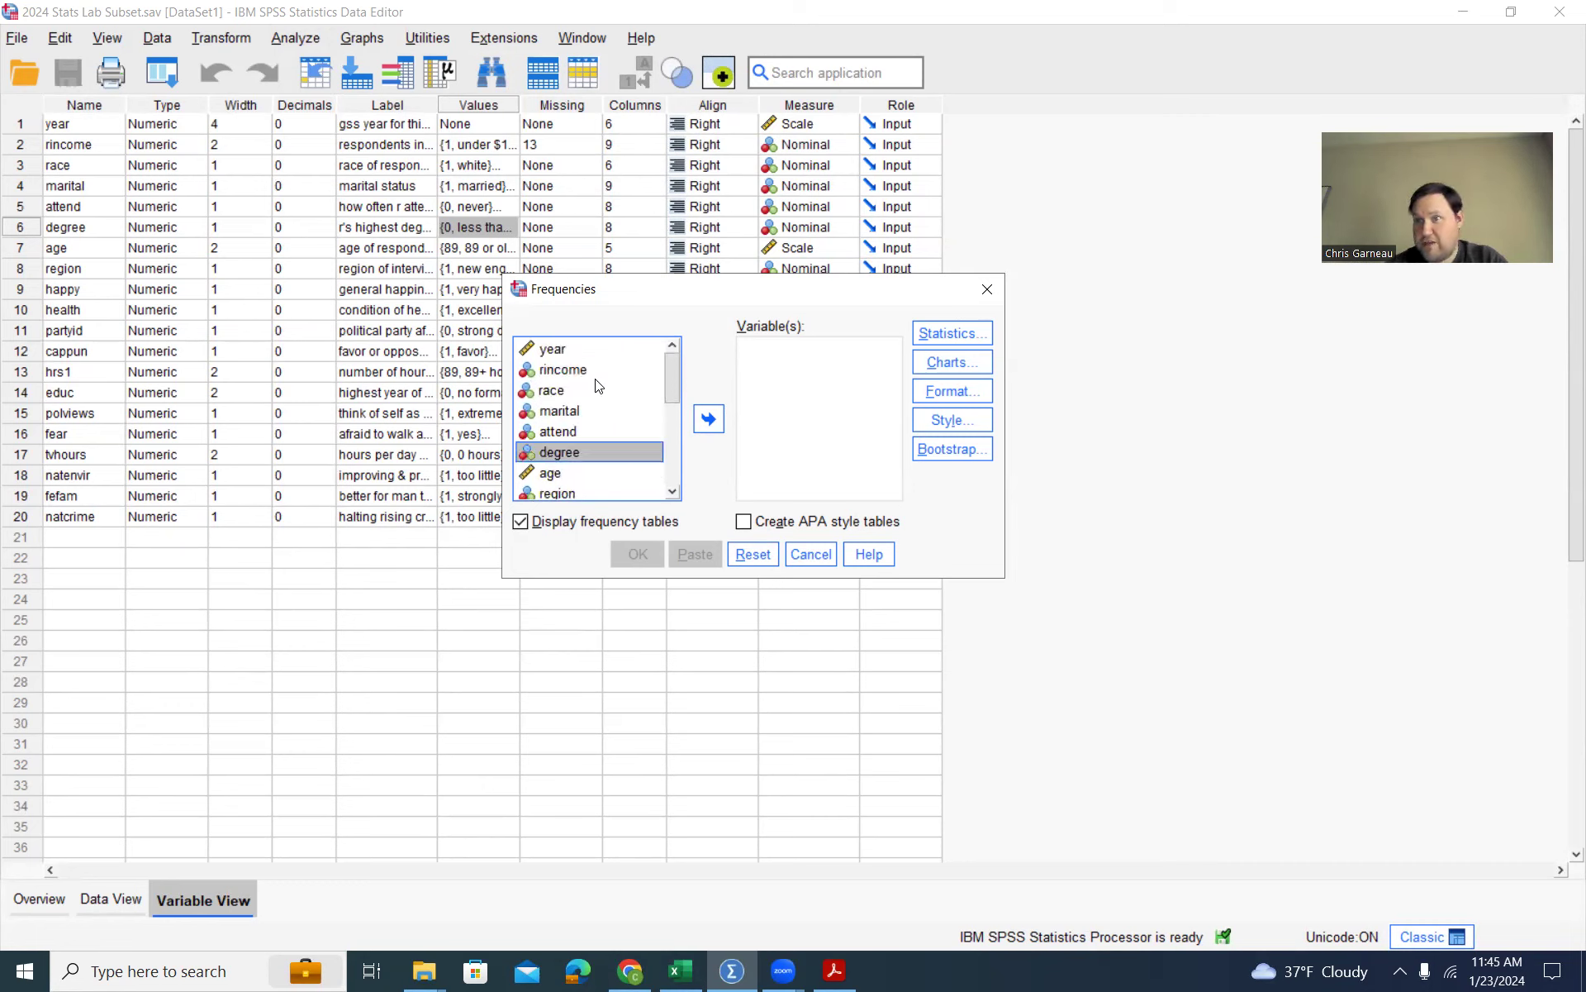
{"action": "left_click", "coordinate": [724, 420]}
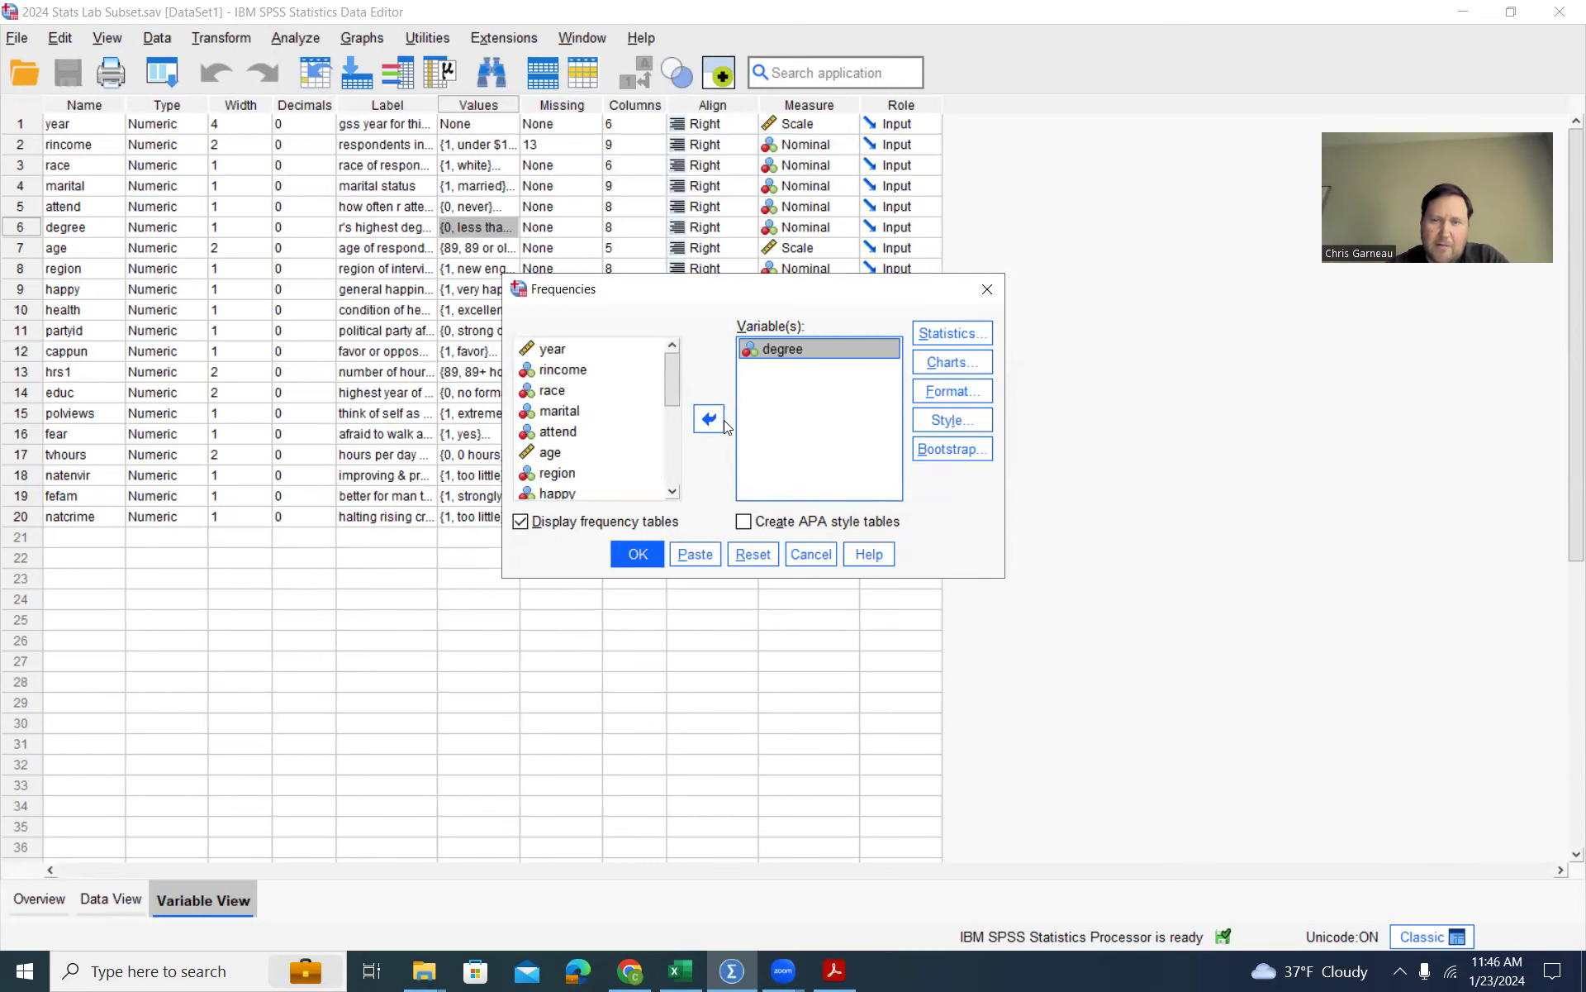
{"action": "left_click", "coordinate": [638, 555]}
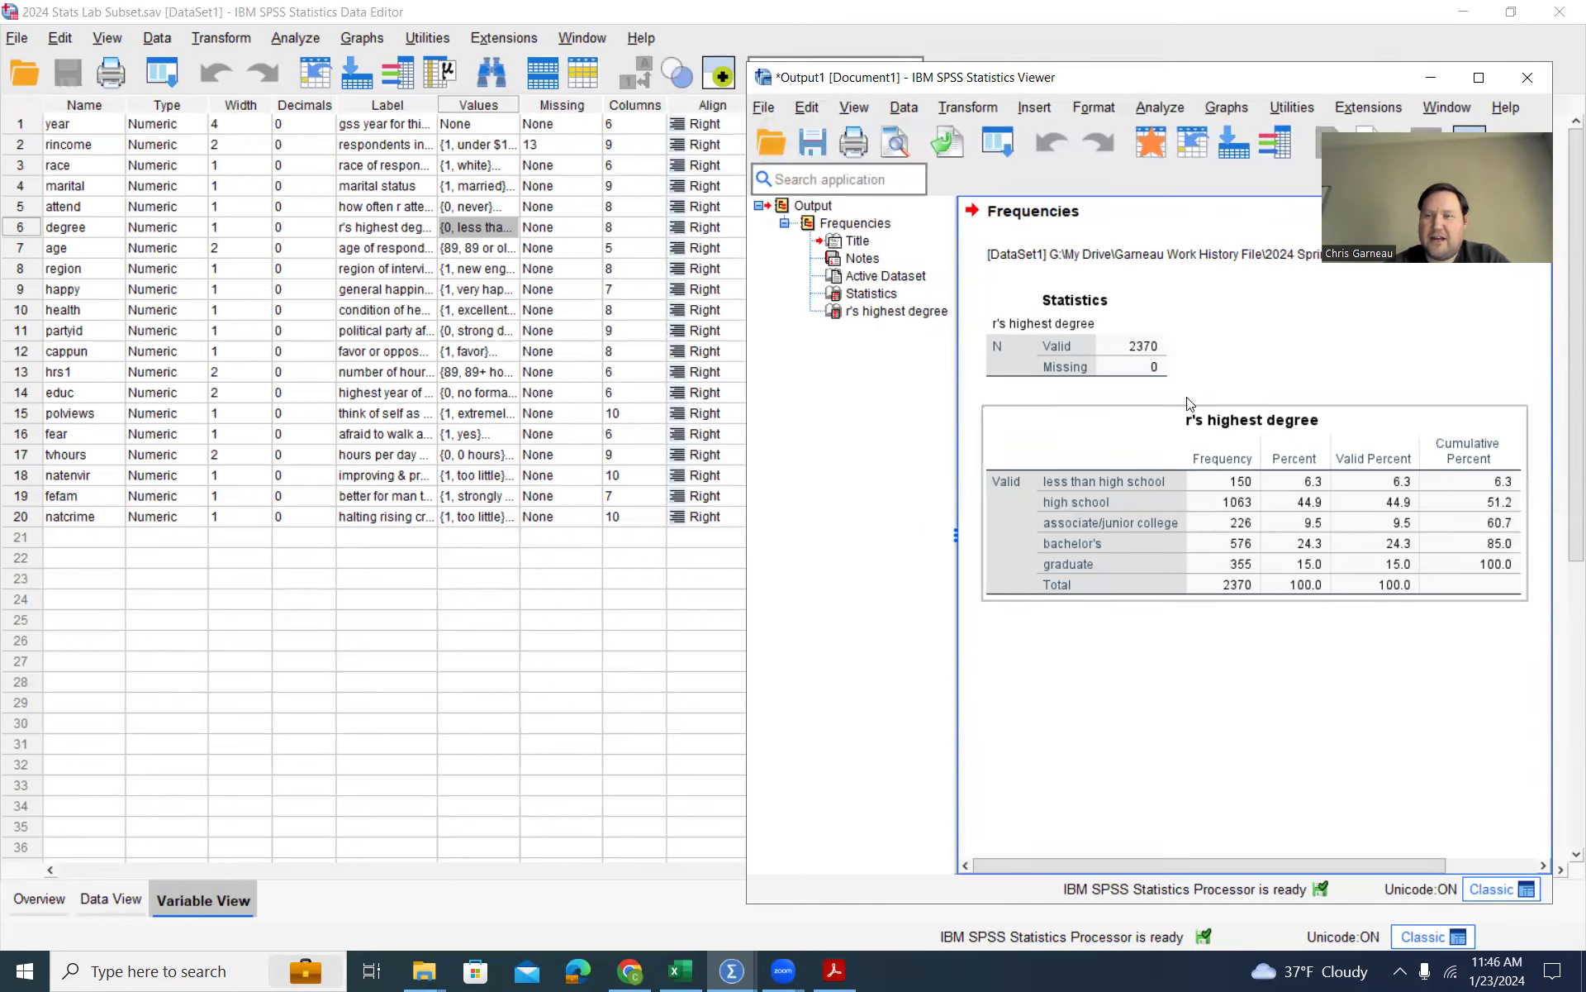
{"action": "left_click", "coordinate": [1479, 76]}
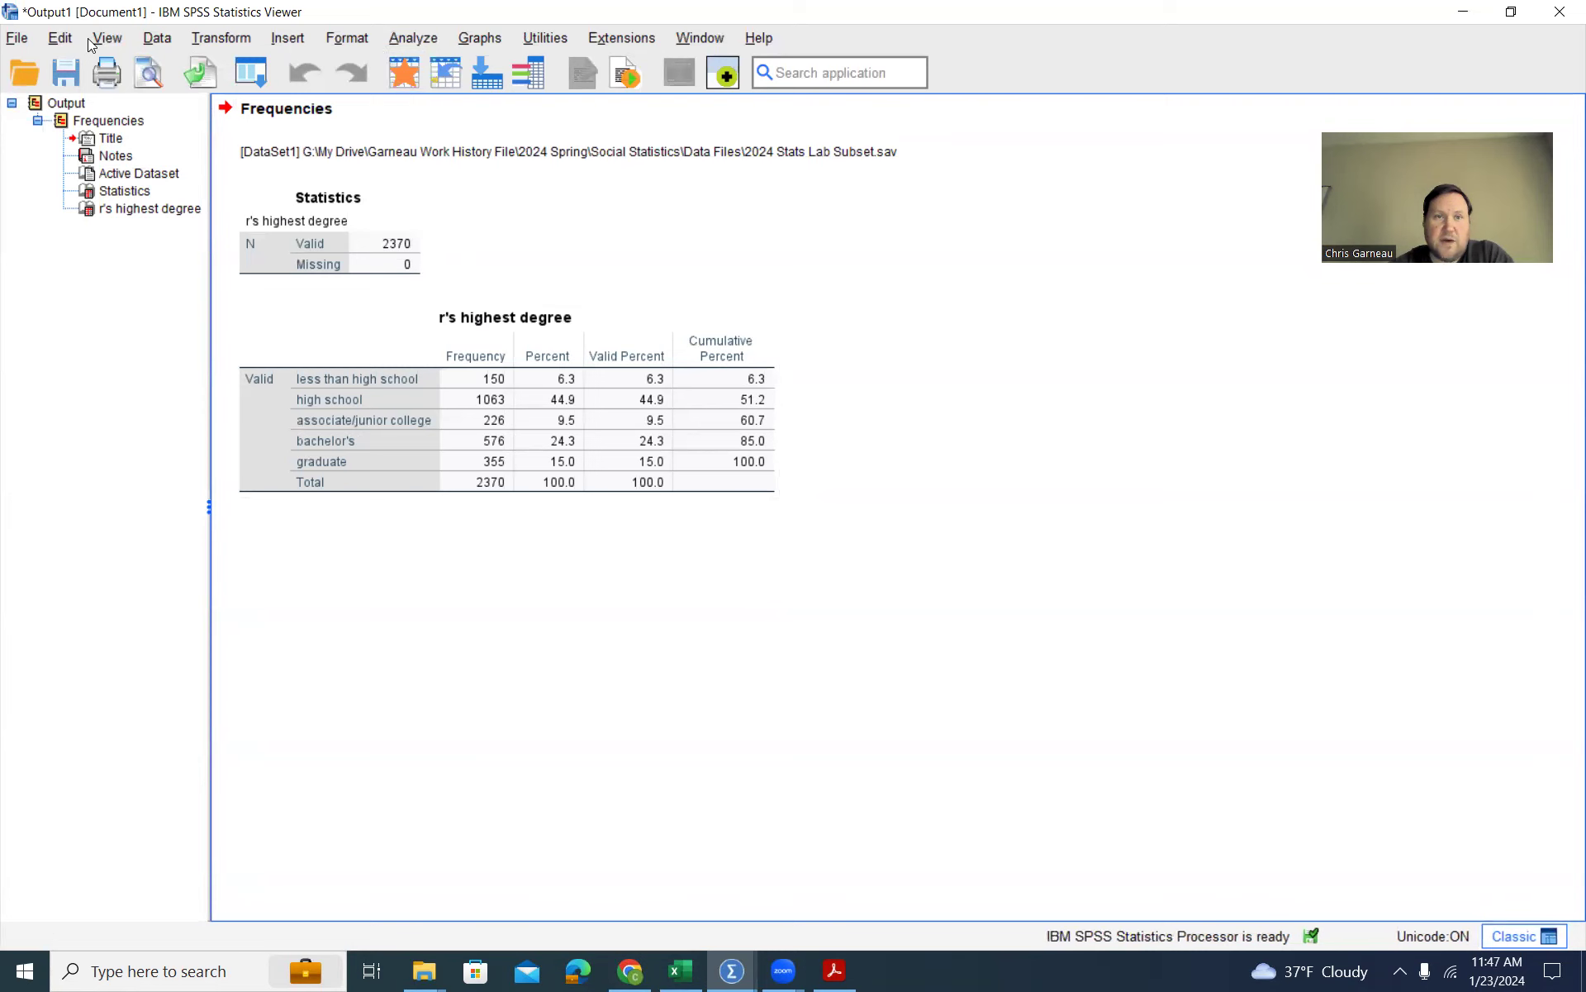
- Reopen the Frequencies analysis and replace degree with happy as the variable to analyze
{"action": "left_click", "coordinate": [413, 38]}
{"action": "mouse_move", "coordinate": [470, 177]}
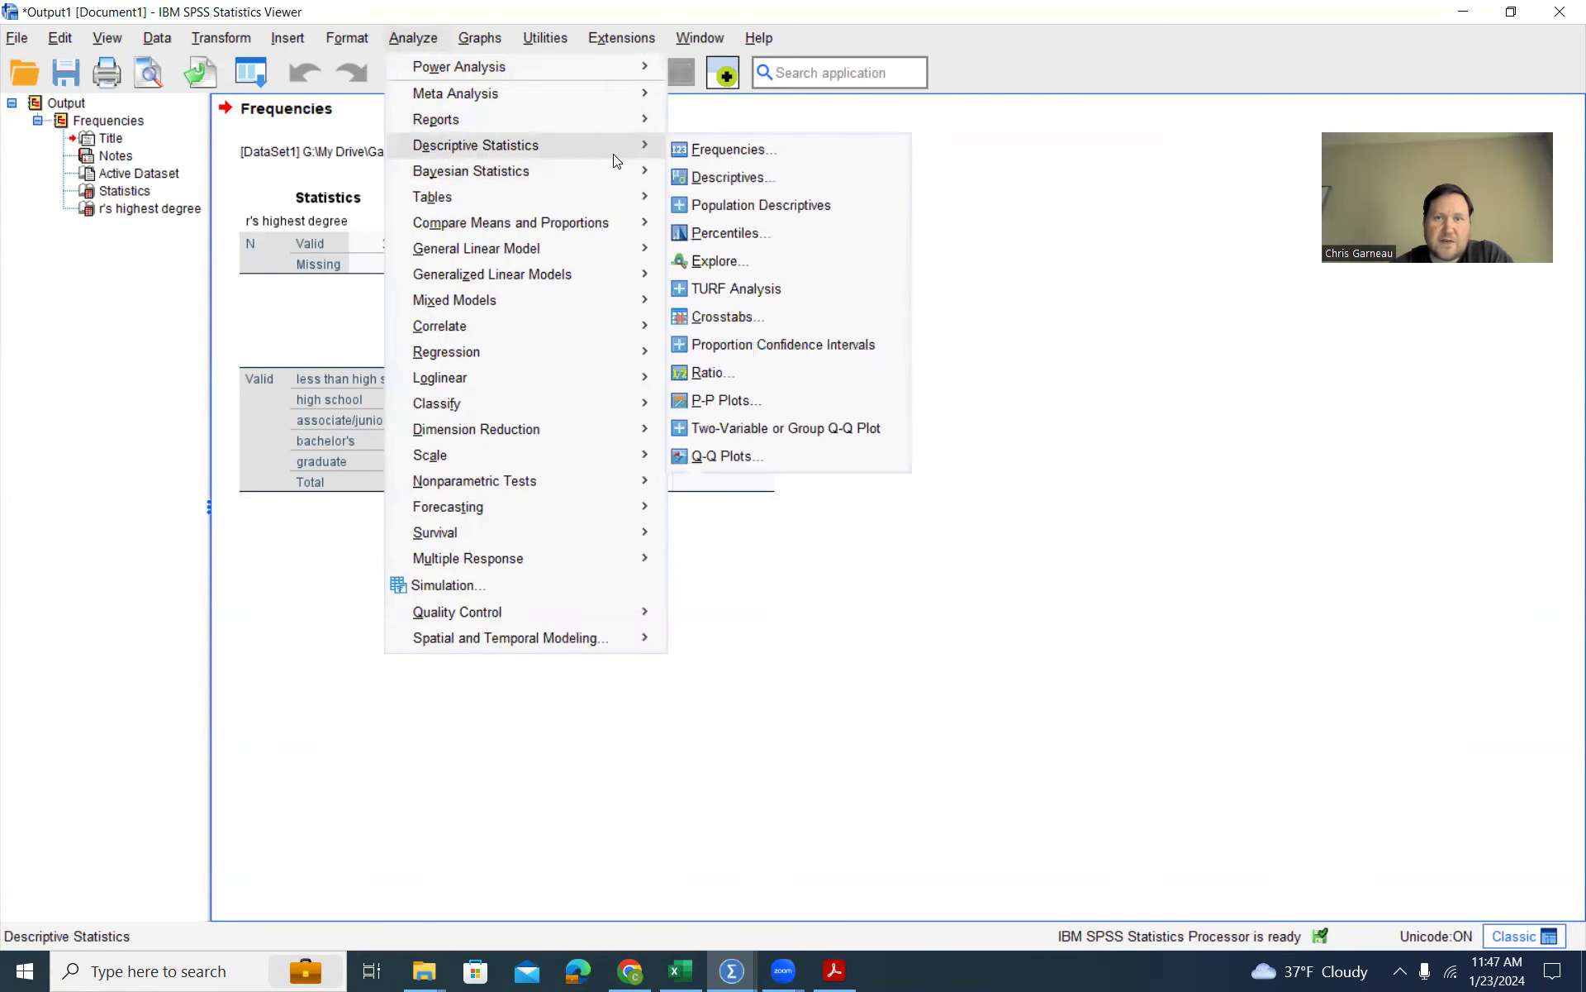
{"action": "mouse_move", "coordinate": [638, 146]}
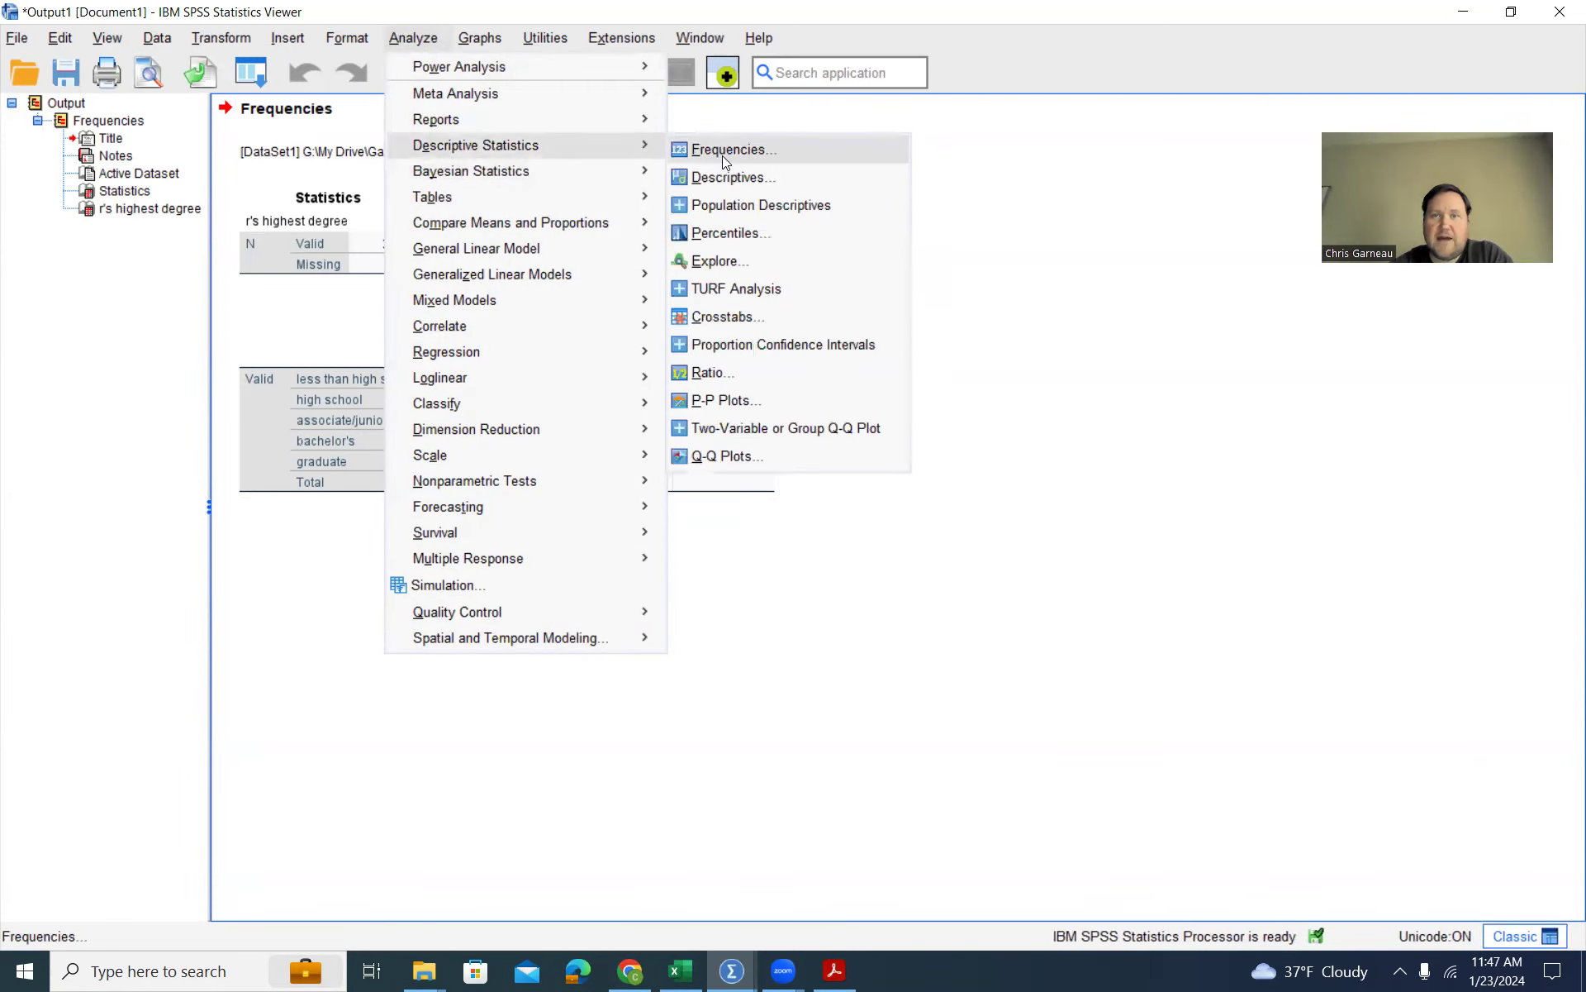
{"action": "left_click", "coordinate": [724, 151]}
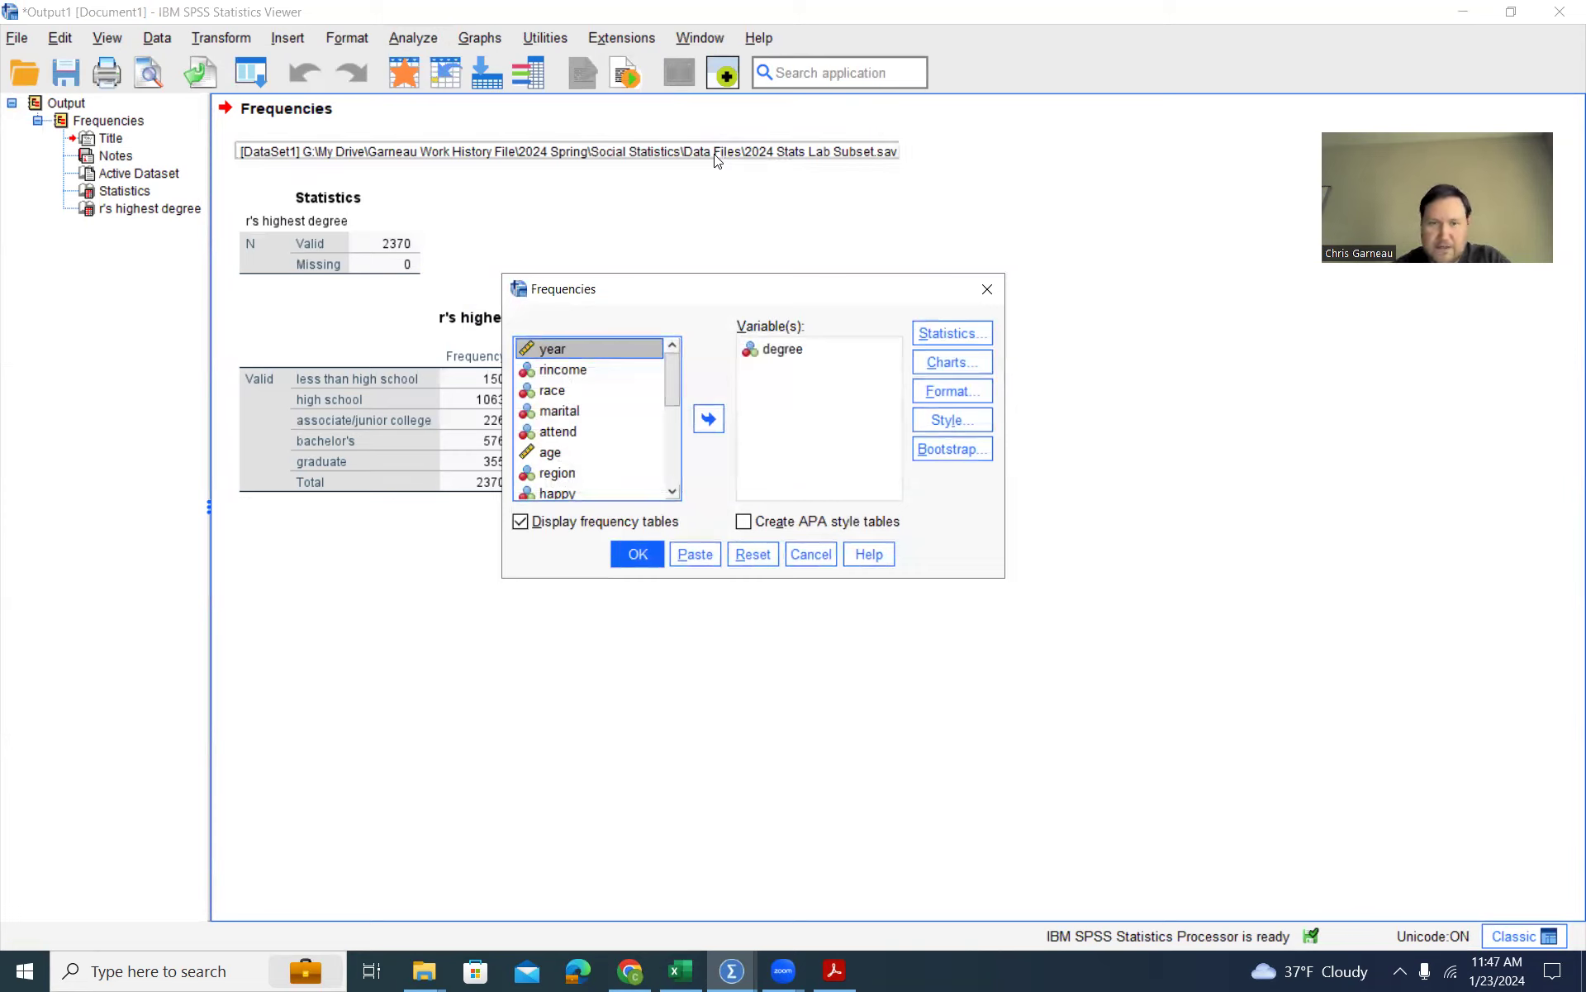
{"action": "left_click", "coordinate": [796, 354]}
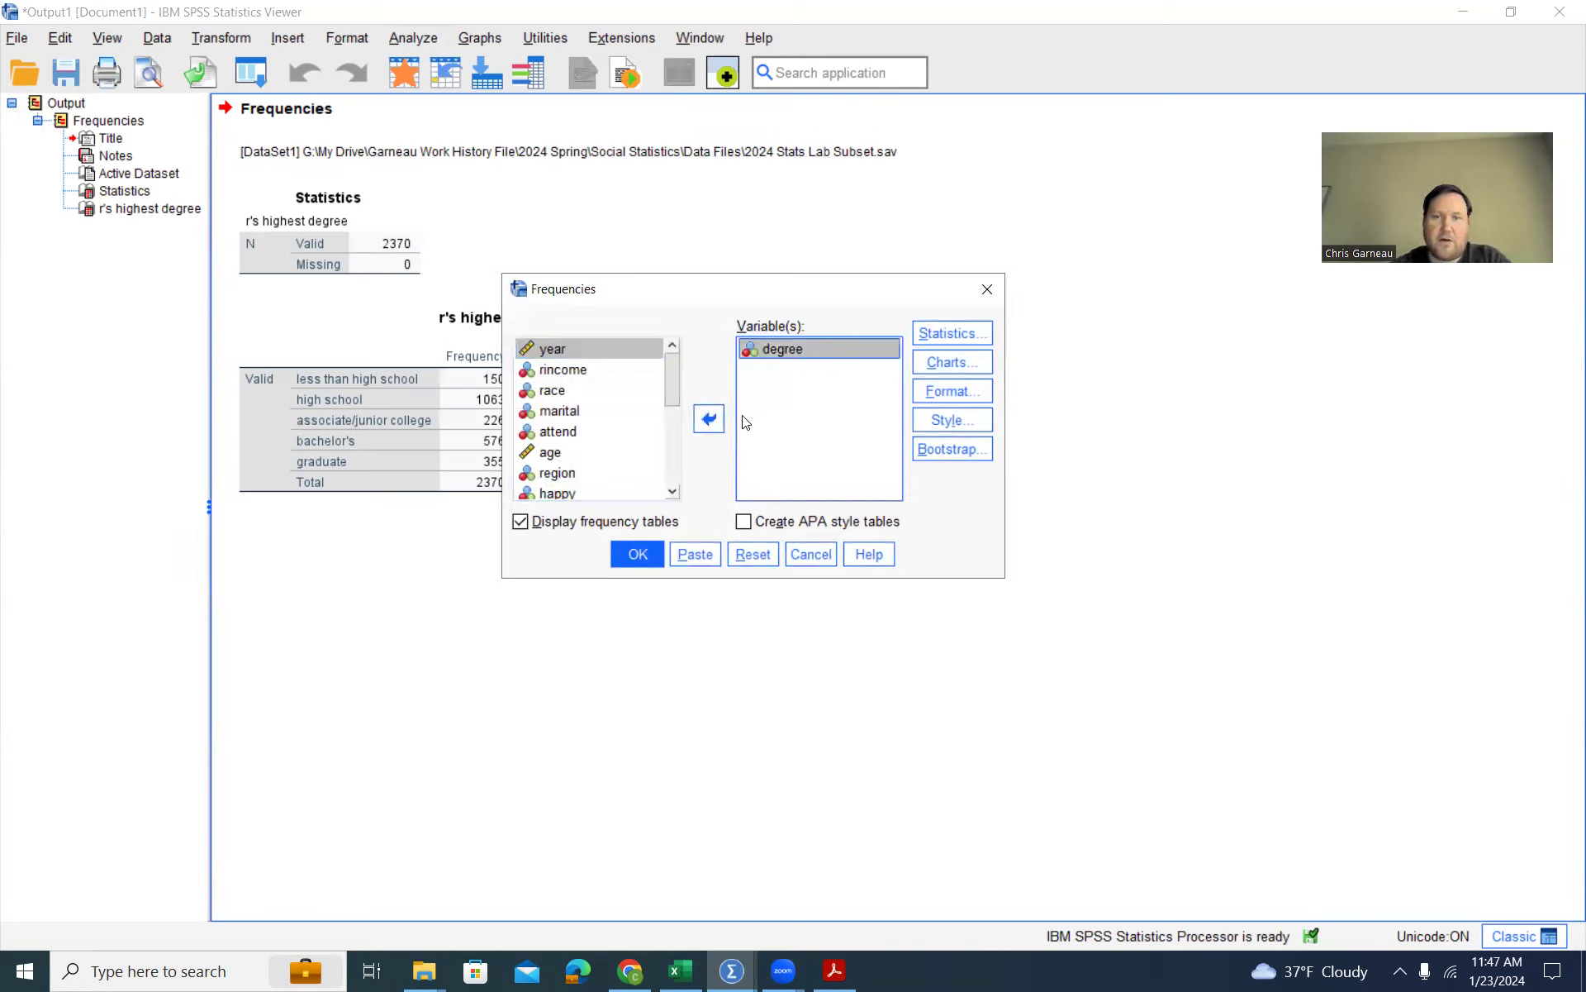
{"action": "left_click", "coordinate": [701, 417]}
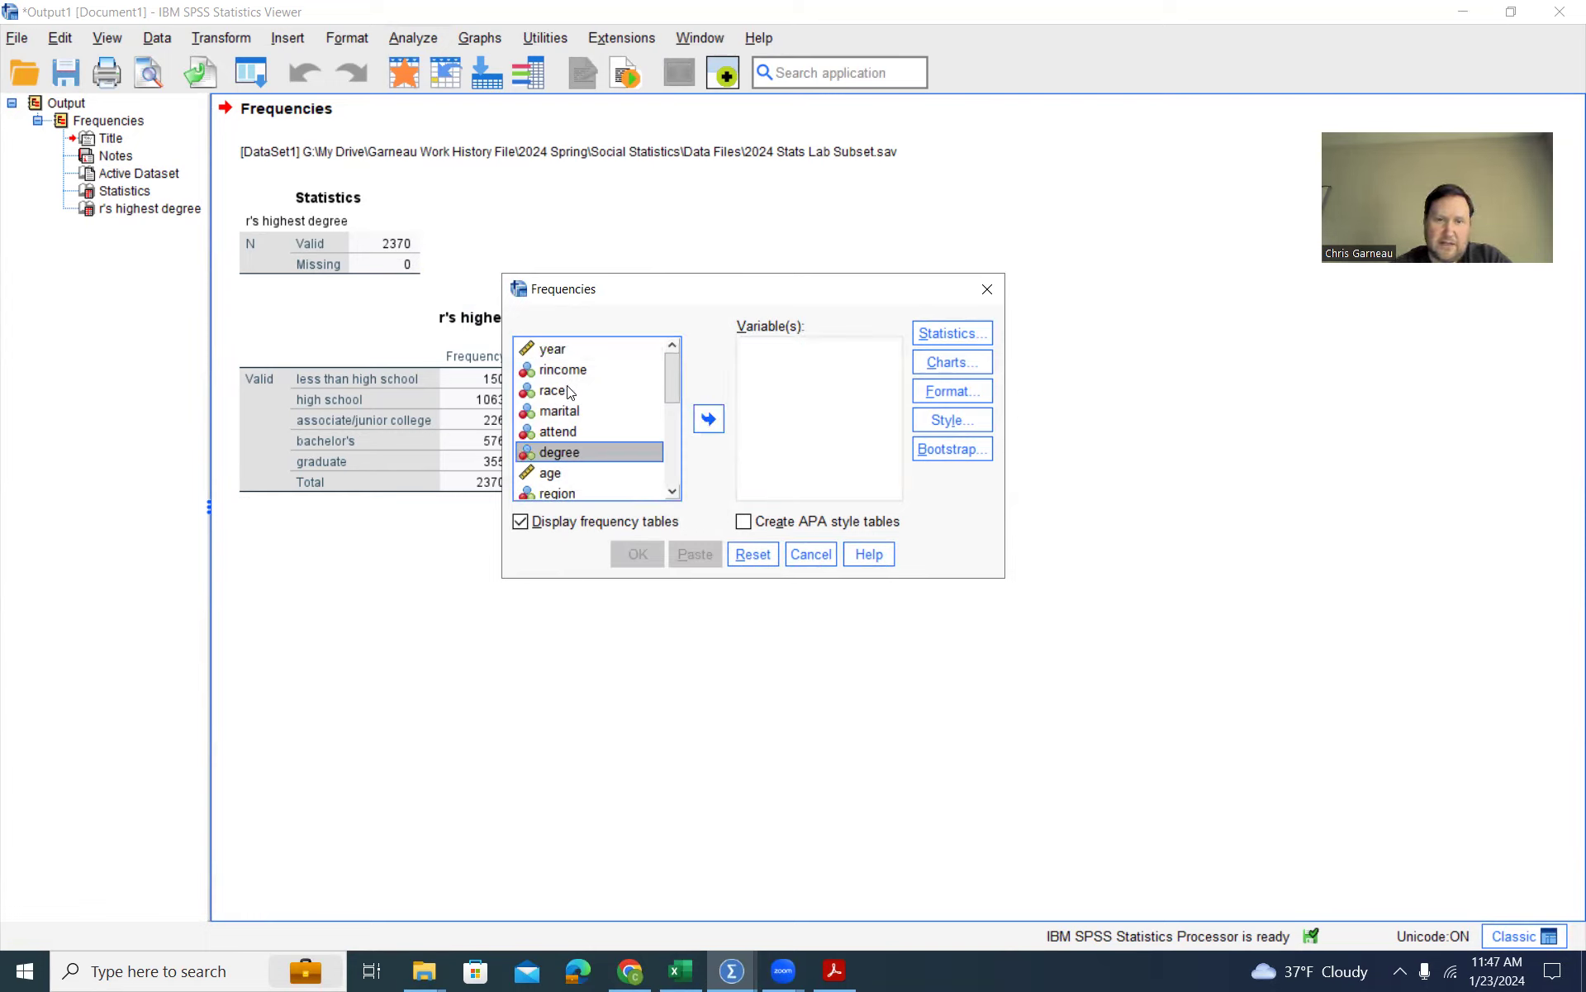
{"action": "scroll", "coordinate": [568, 397], "scroll_direction": "down", "scroll_amount": 1}
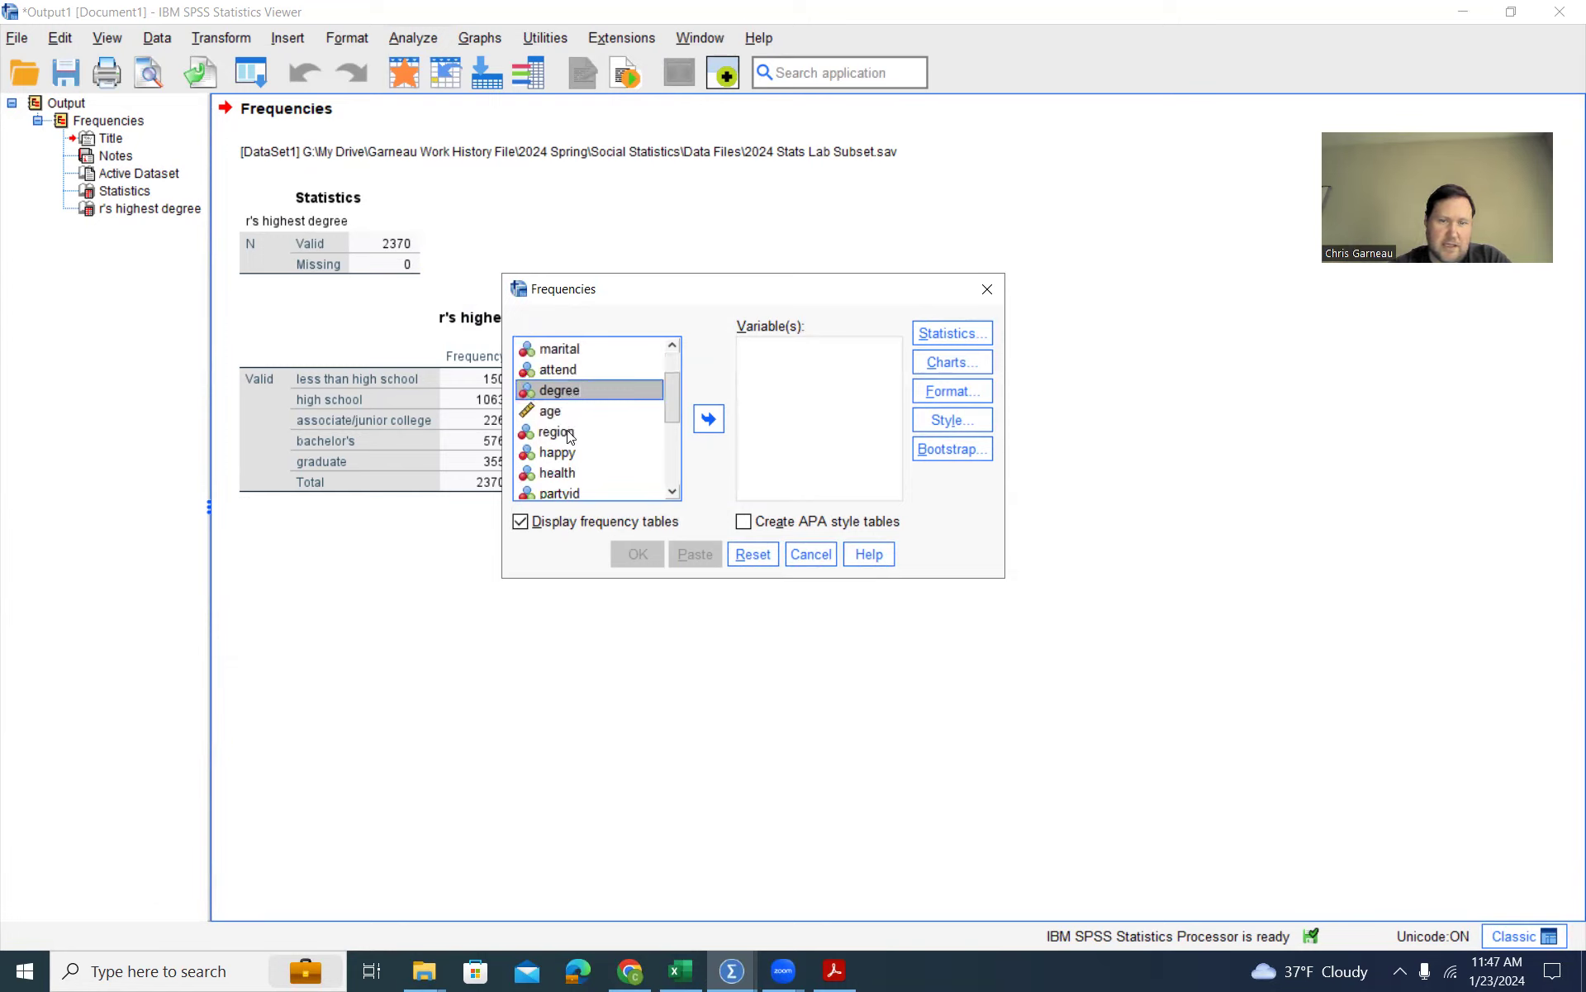
{"action": "scroll", "coordinate": [569, 436], "scroll_direction": "down", "scroll_amount": 1}
{"action": "left_click", "coordinate": [570, 392]}
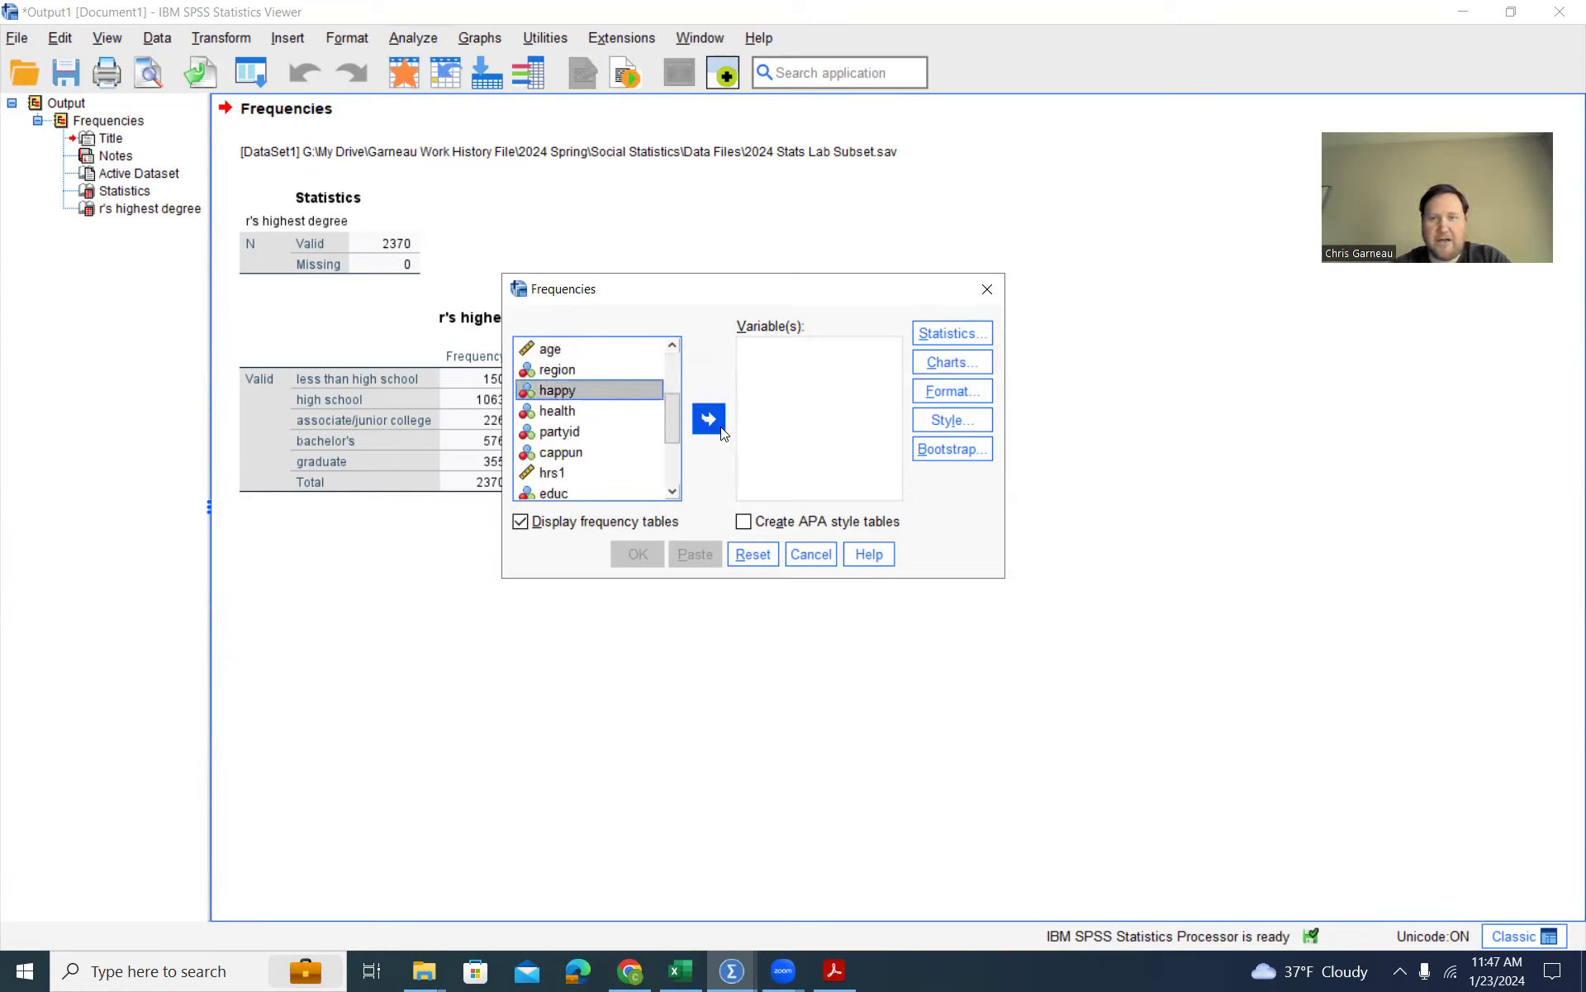
{"action": "left_click", "coordinate": [710, 420]}
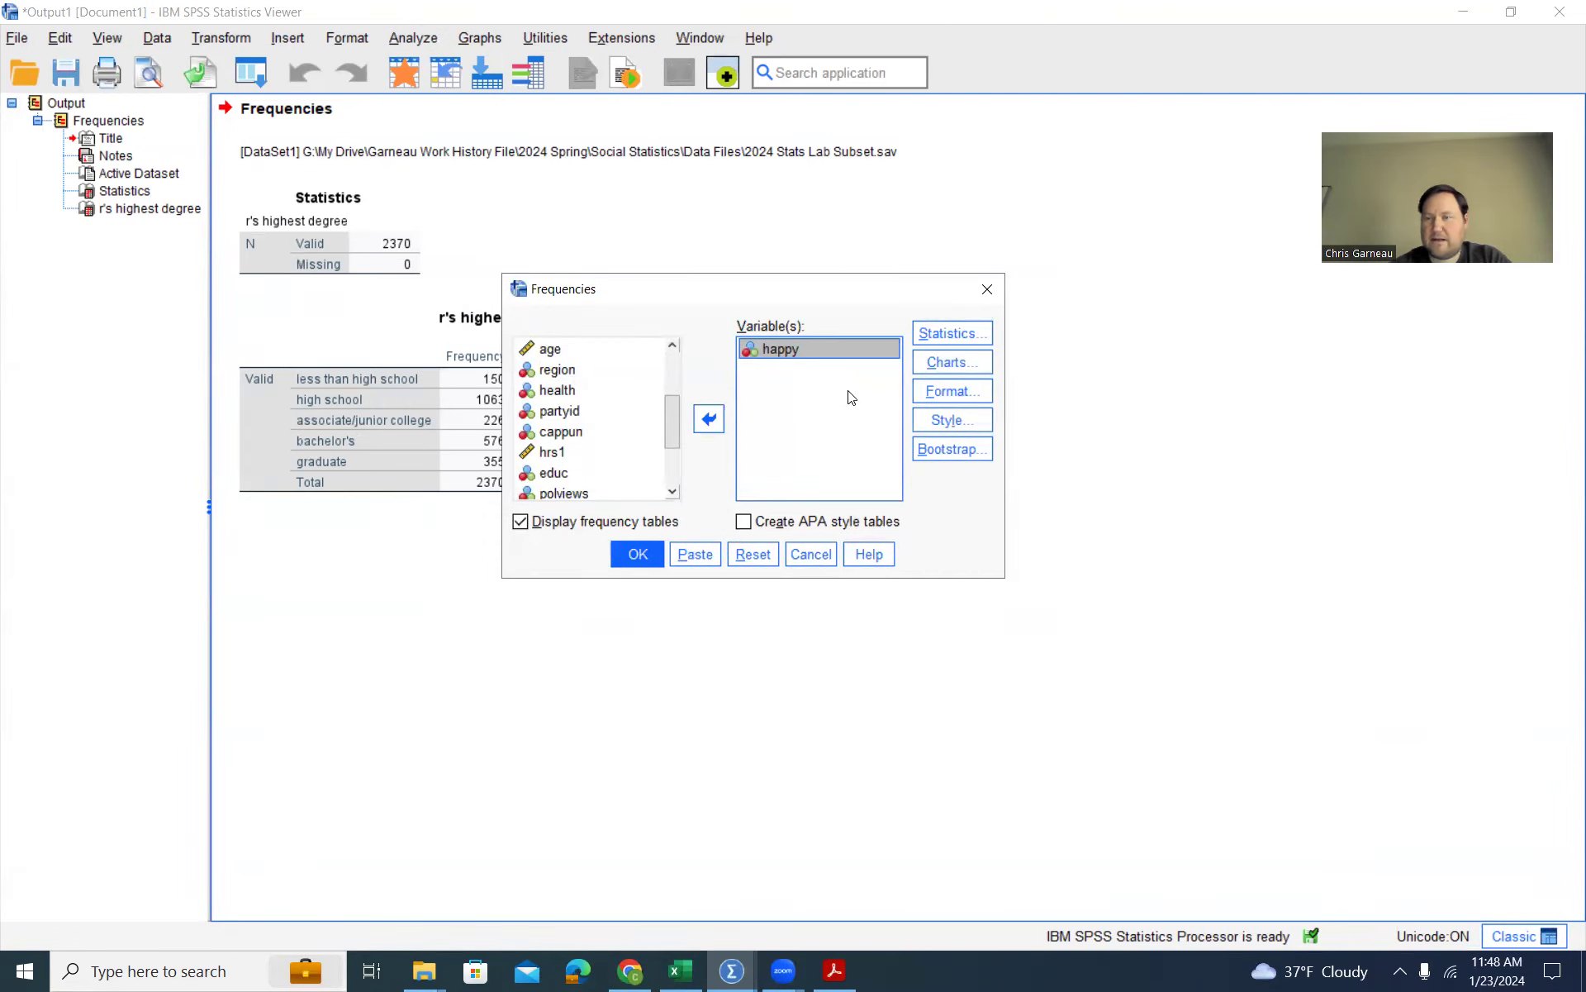
- Add pie charts using frequencies as chart values and run the analysis for happy
{"action": "left_click", "coordinate": [965, 361]}
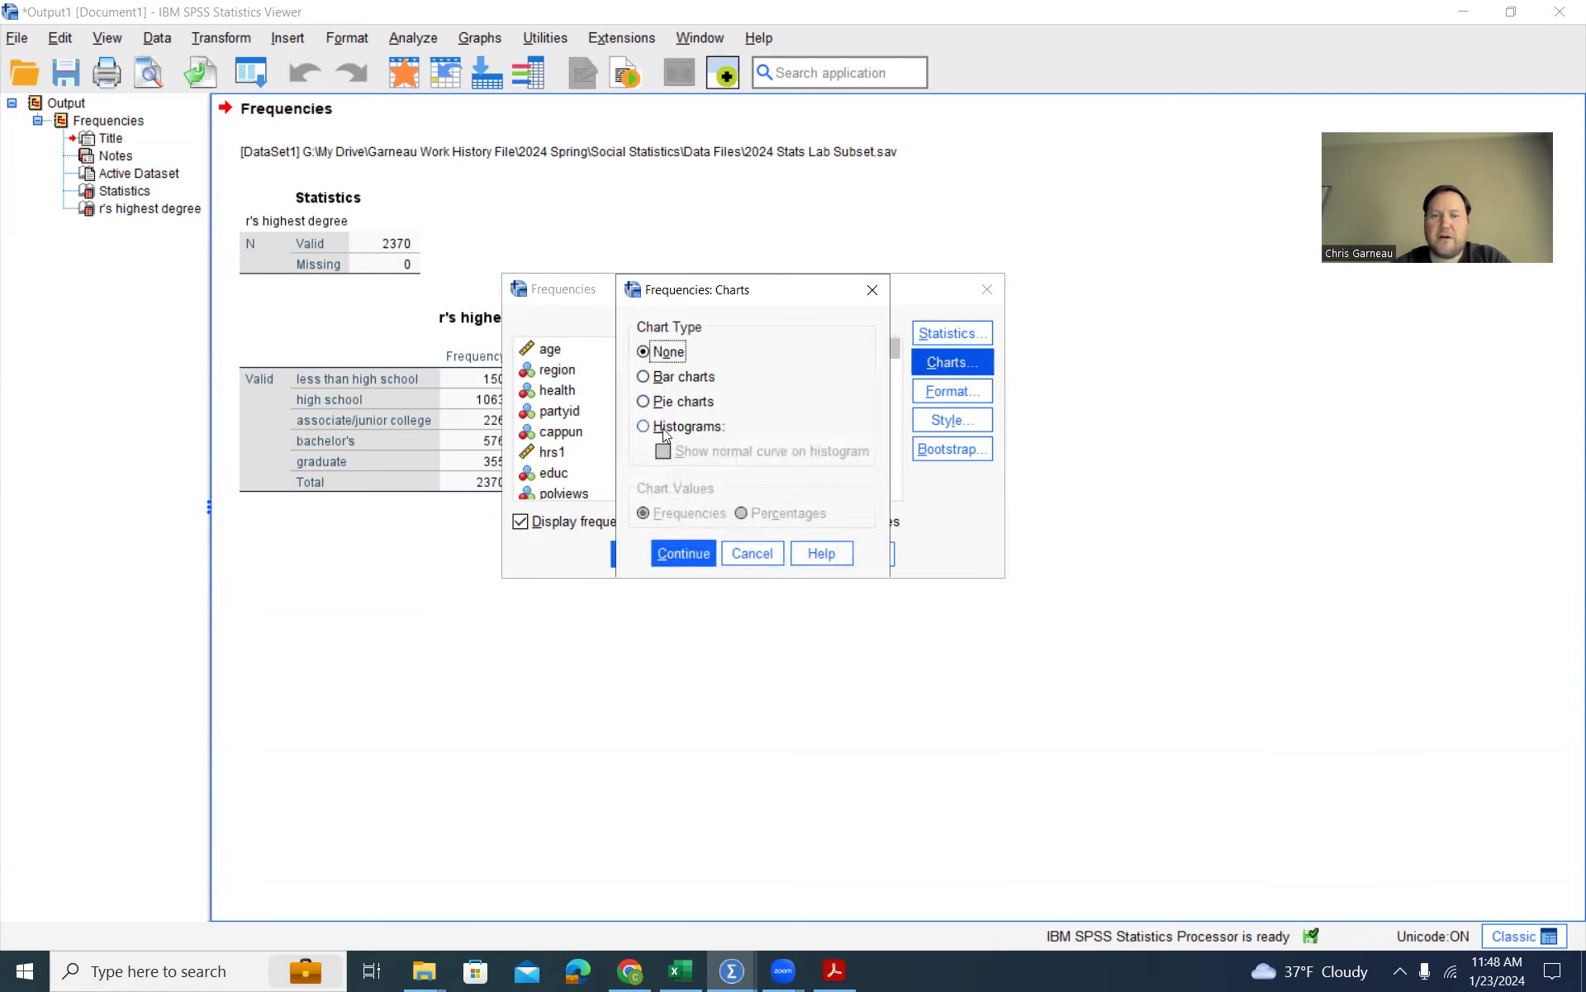
{"action": "left_click", "coordinate": [652, 407]}
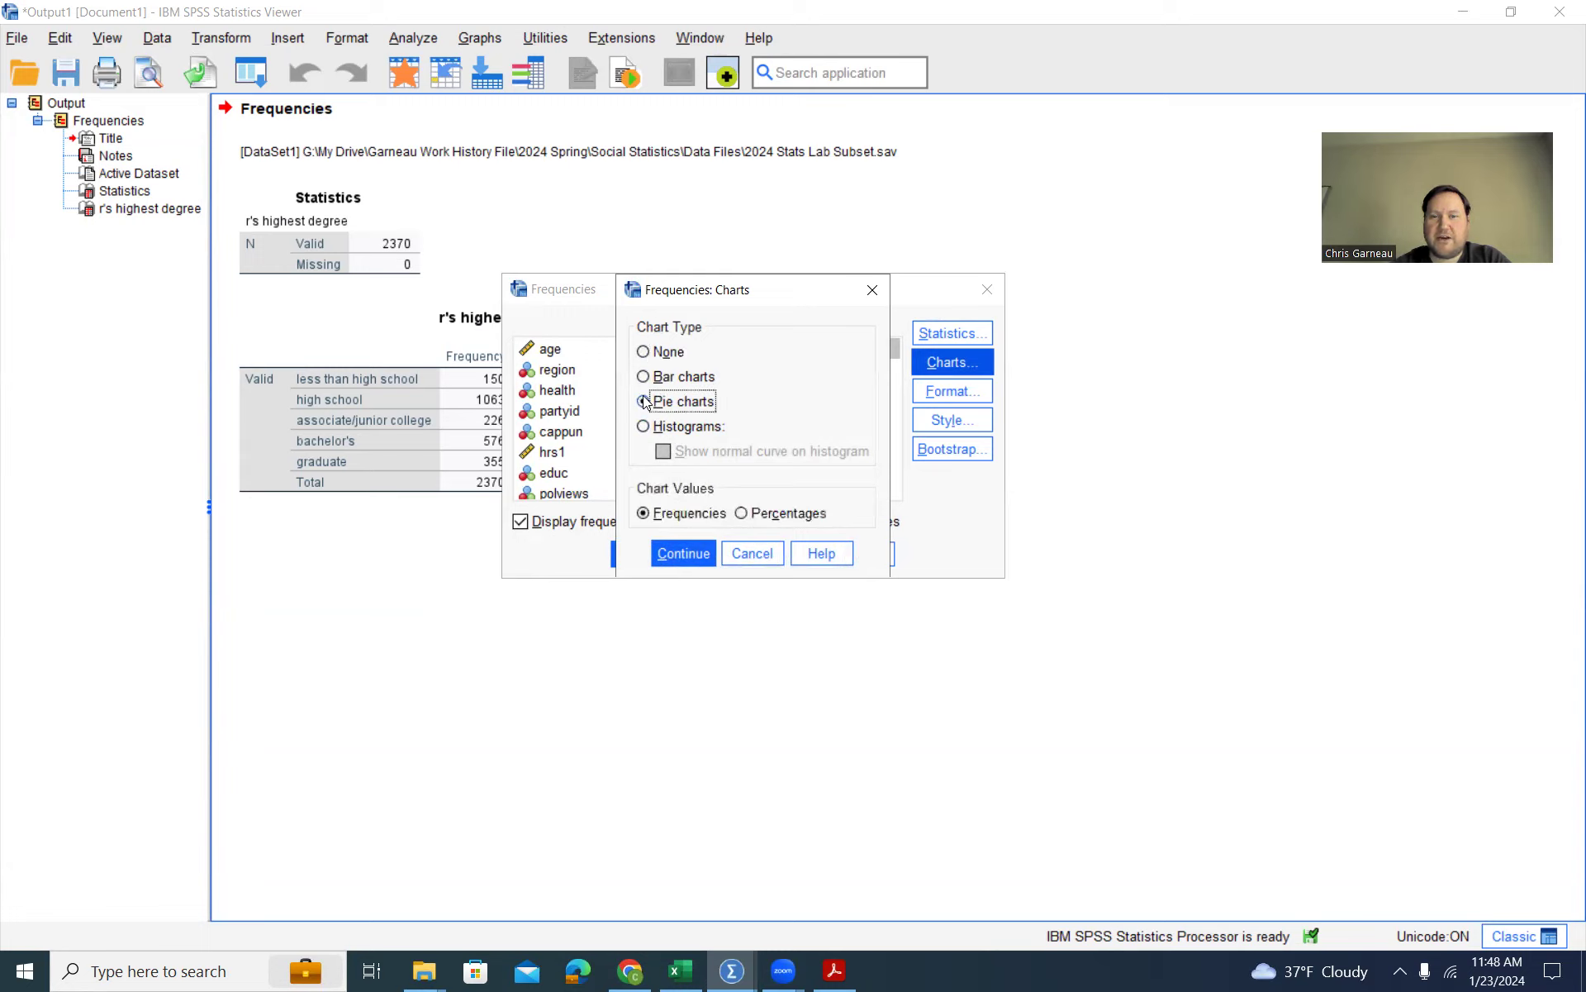
{"action": "left_click", "coordinate": [691, 550]}
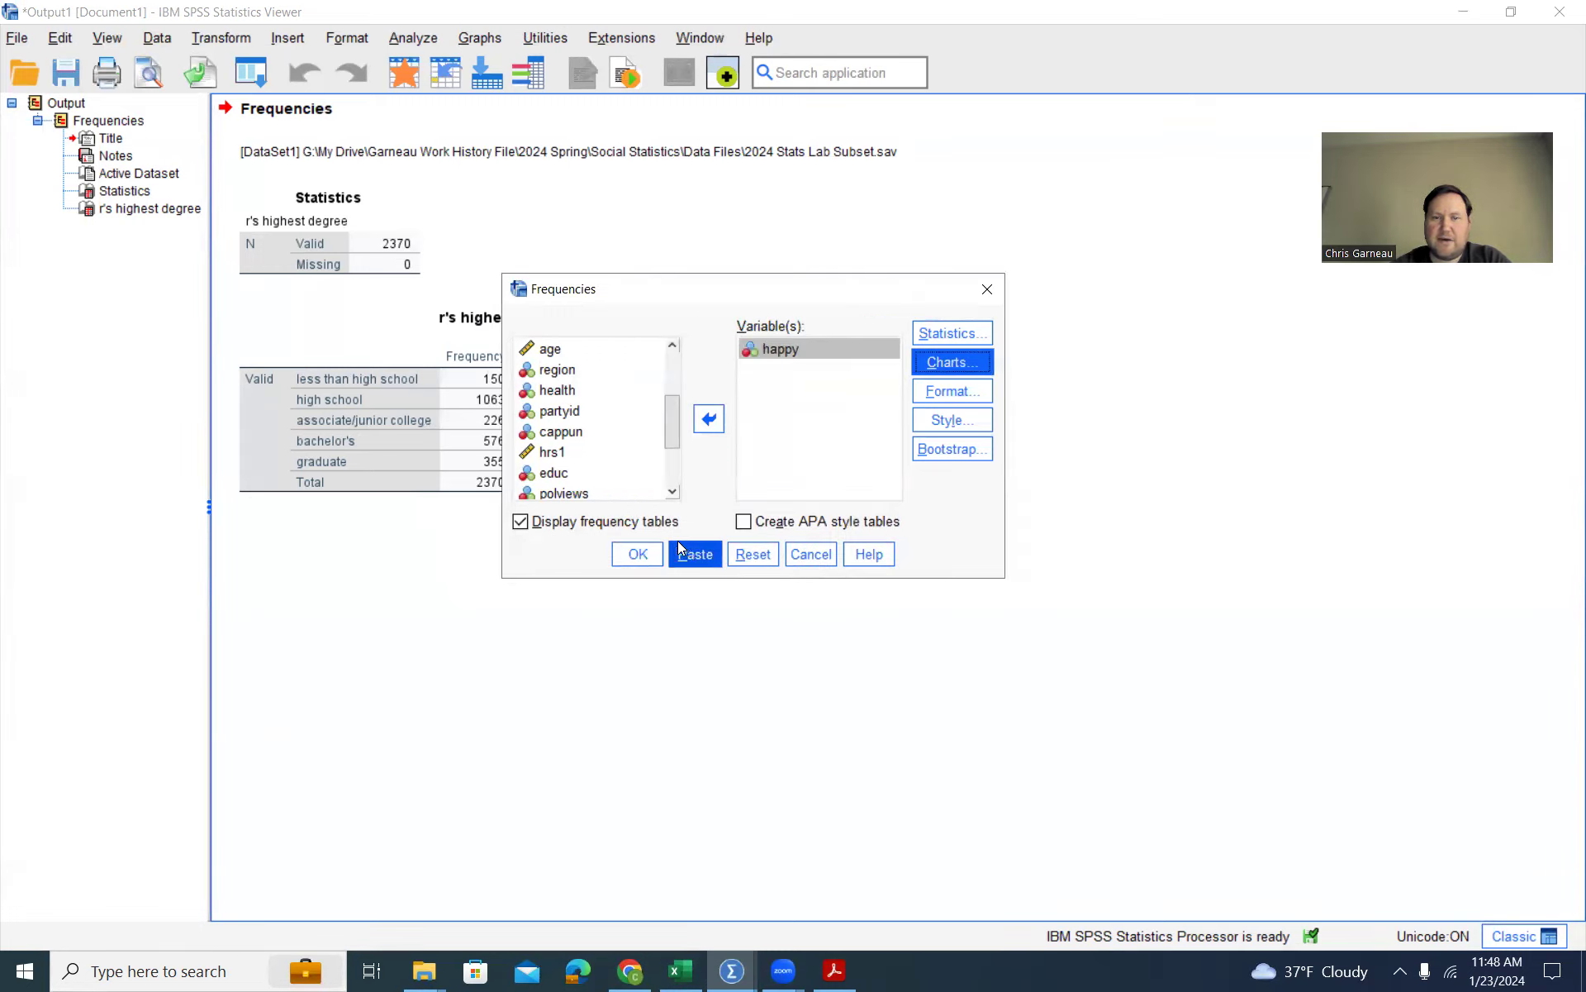
{"action": "left_click", "coordinate": [651, 553]}
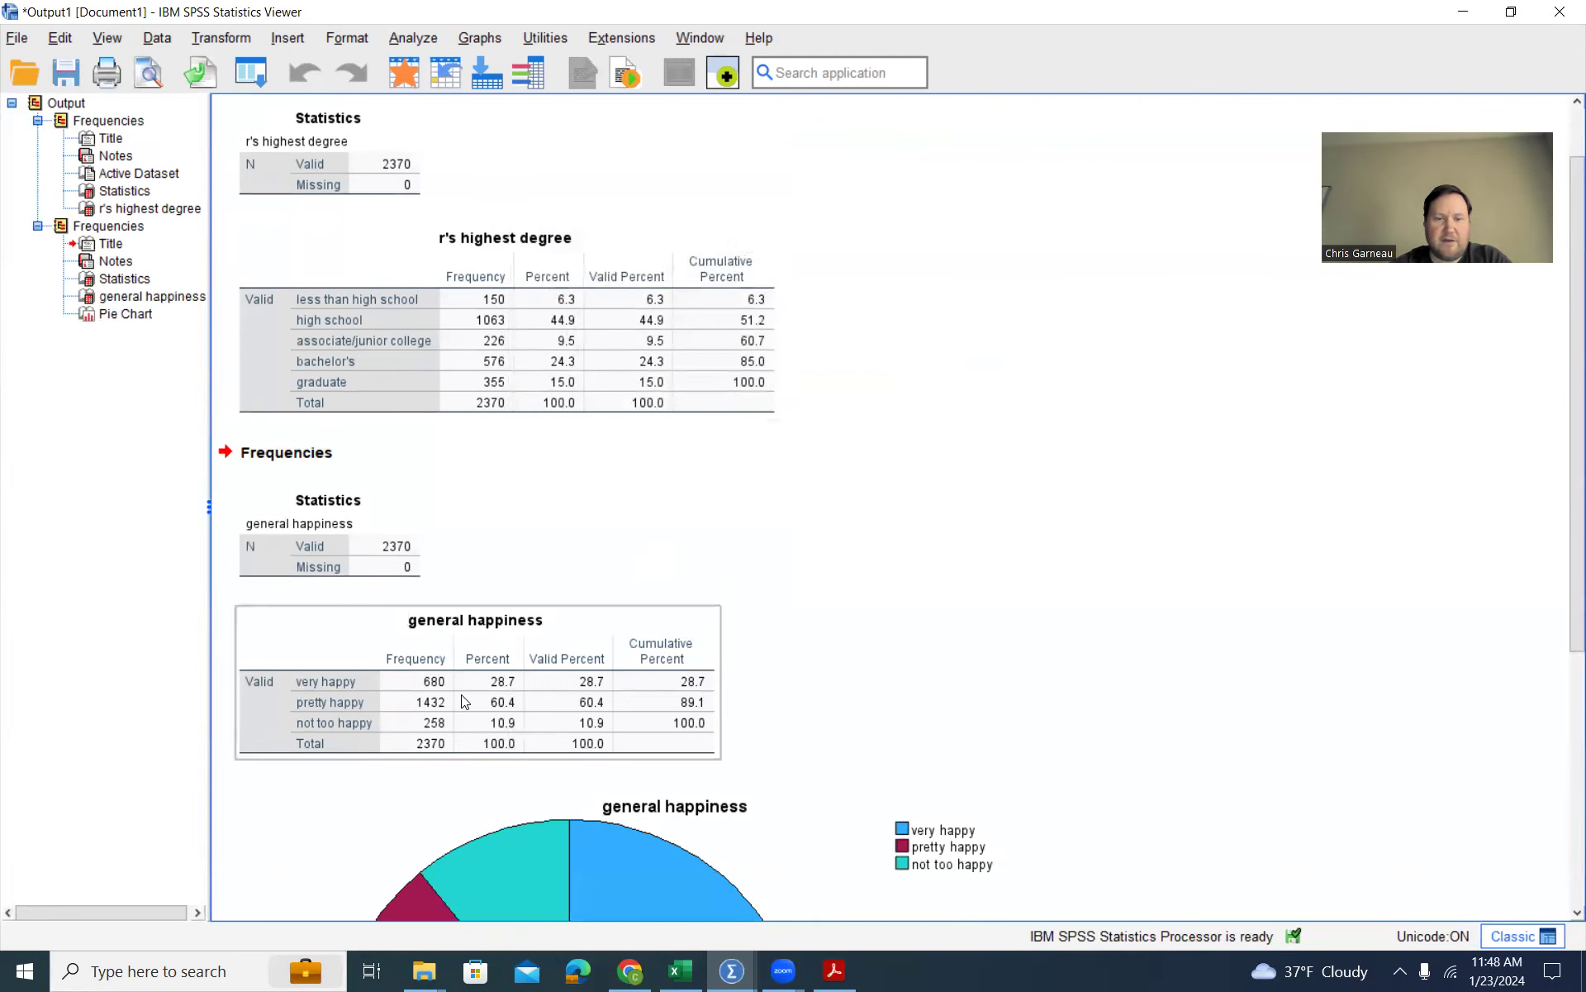
- Review the general happiness frequency table and its pie chart in the output
{"action": "scroll", "coordinate": [616, 720], "scroll_direction": "down", "scroll_amount": 5}
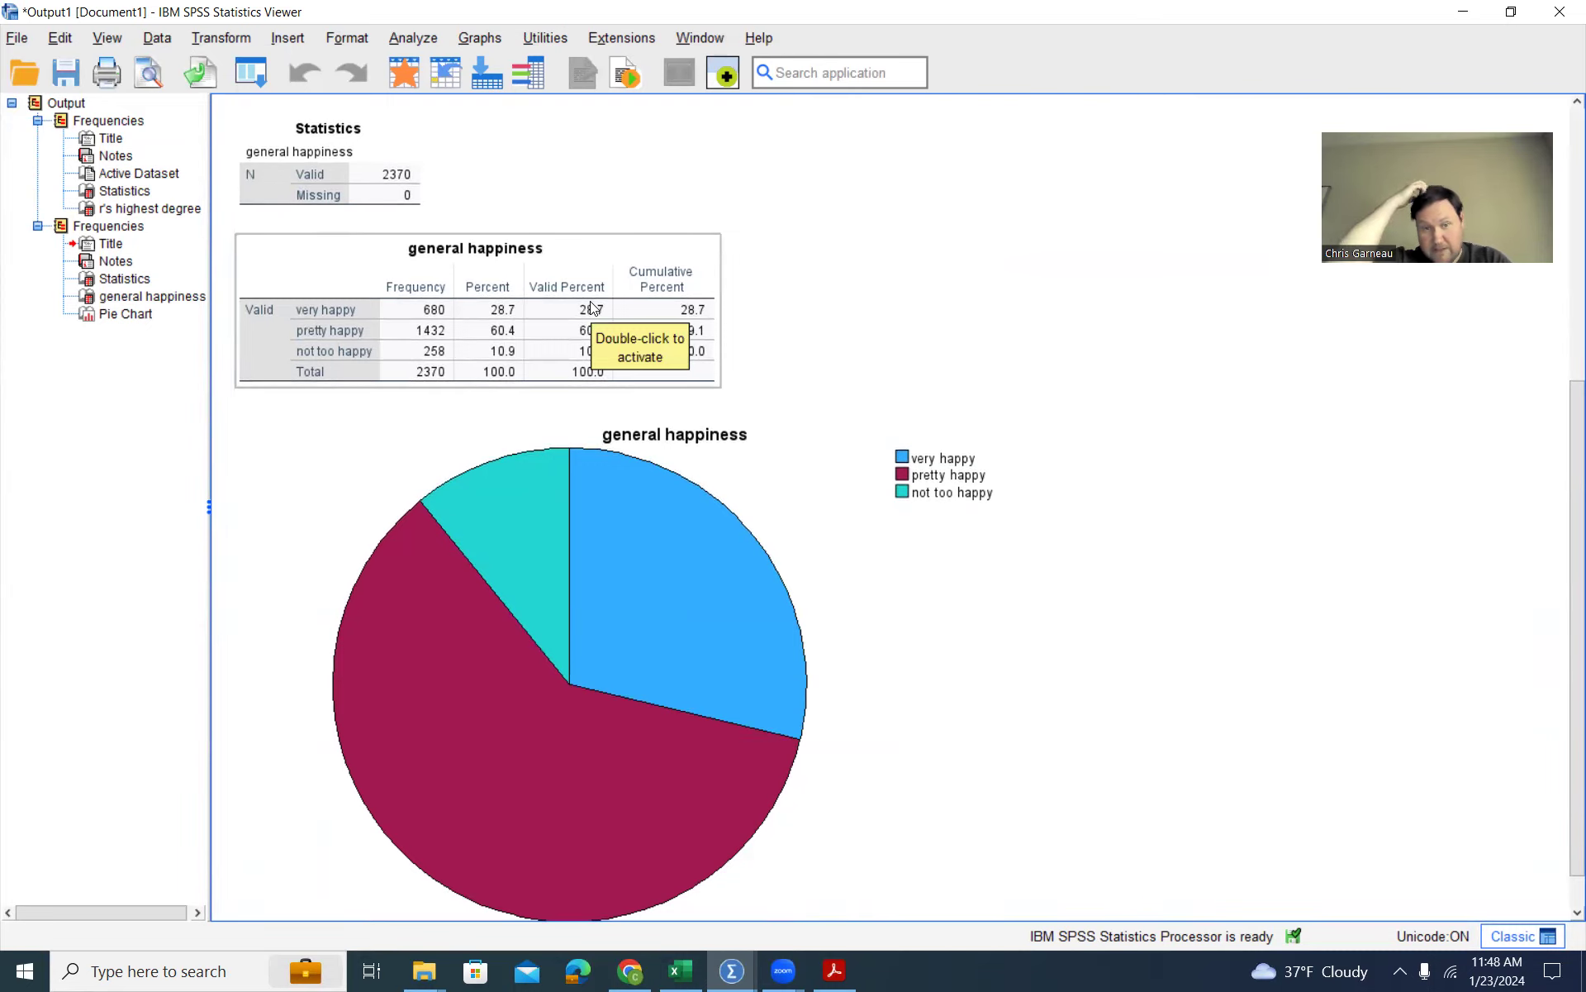
{"action": "left_click", "coordinate": [1100, 347]}
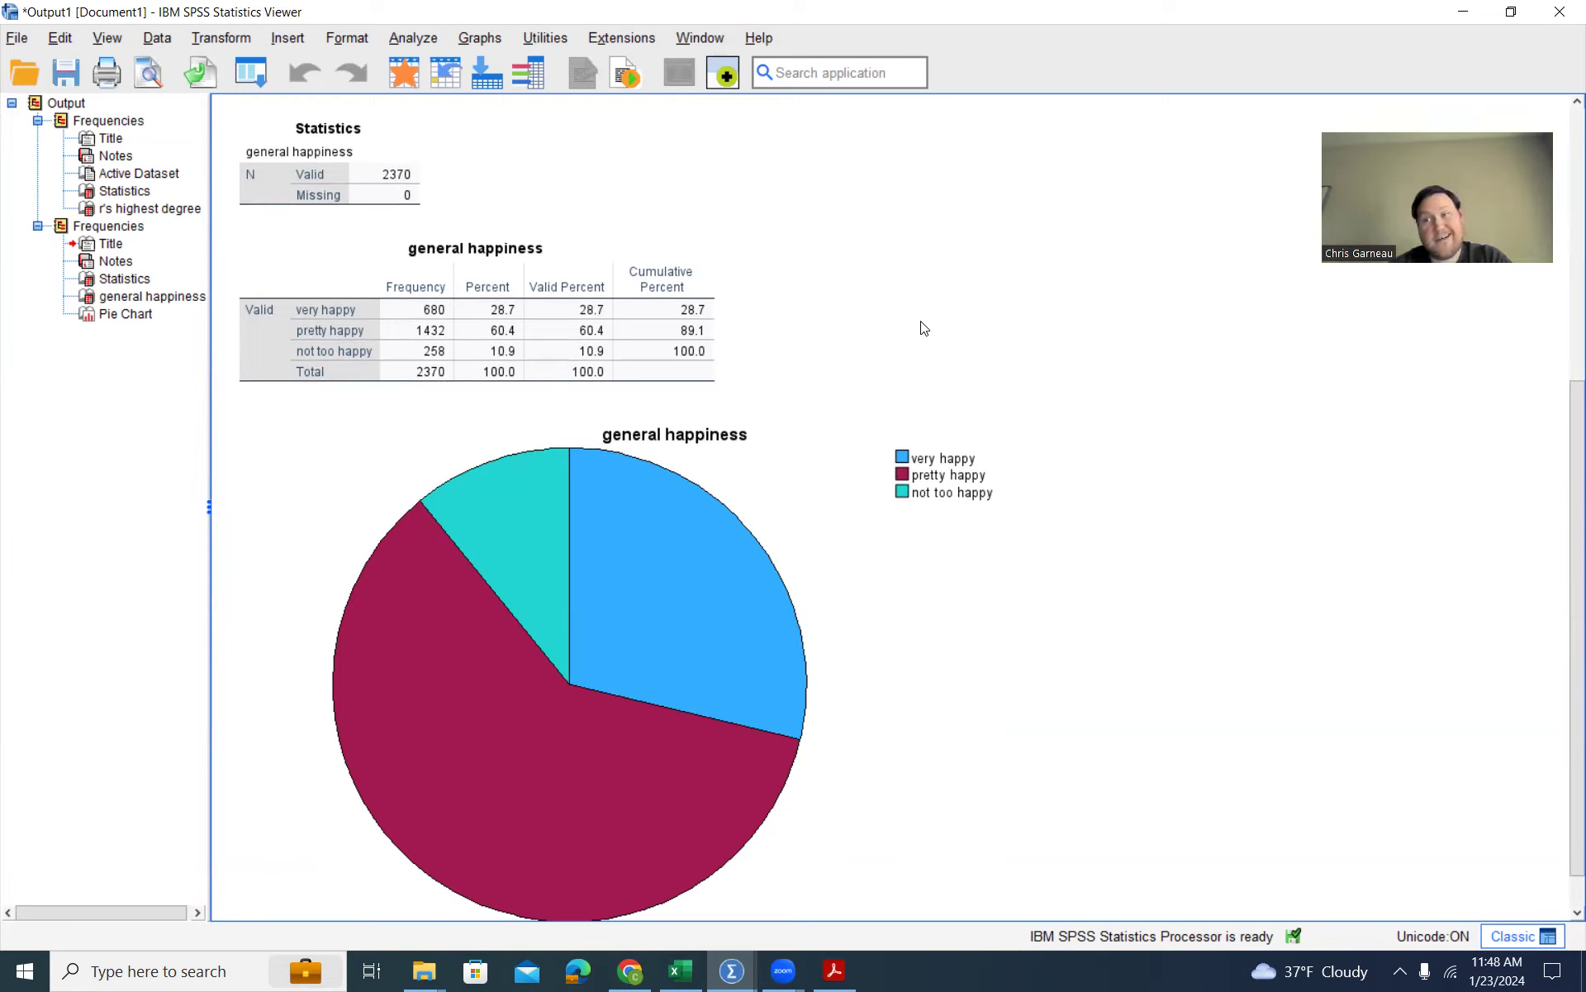
{"action": "left_click", "coordinate": [652, 512]}
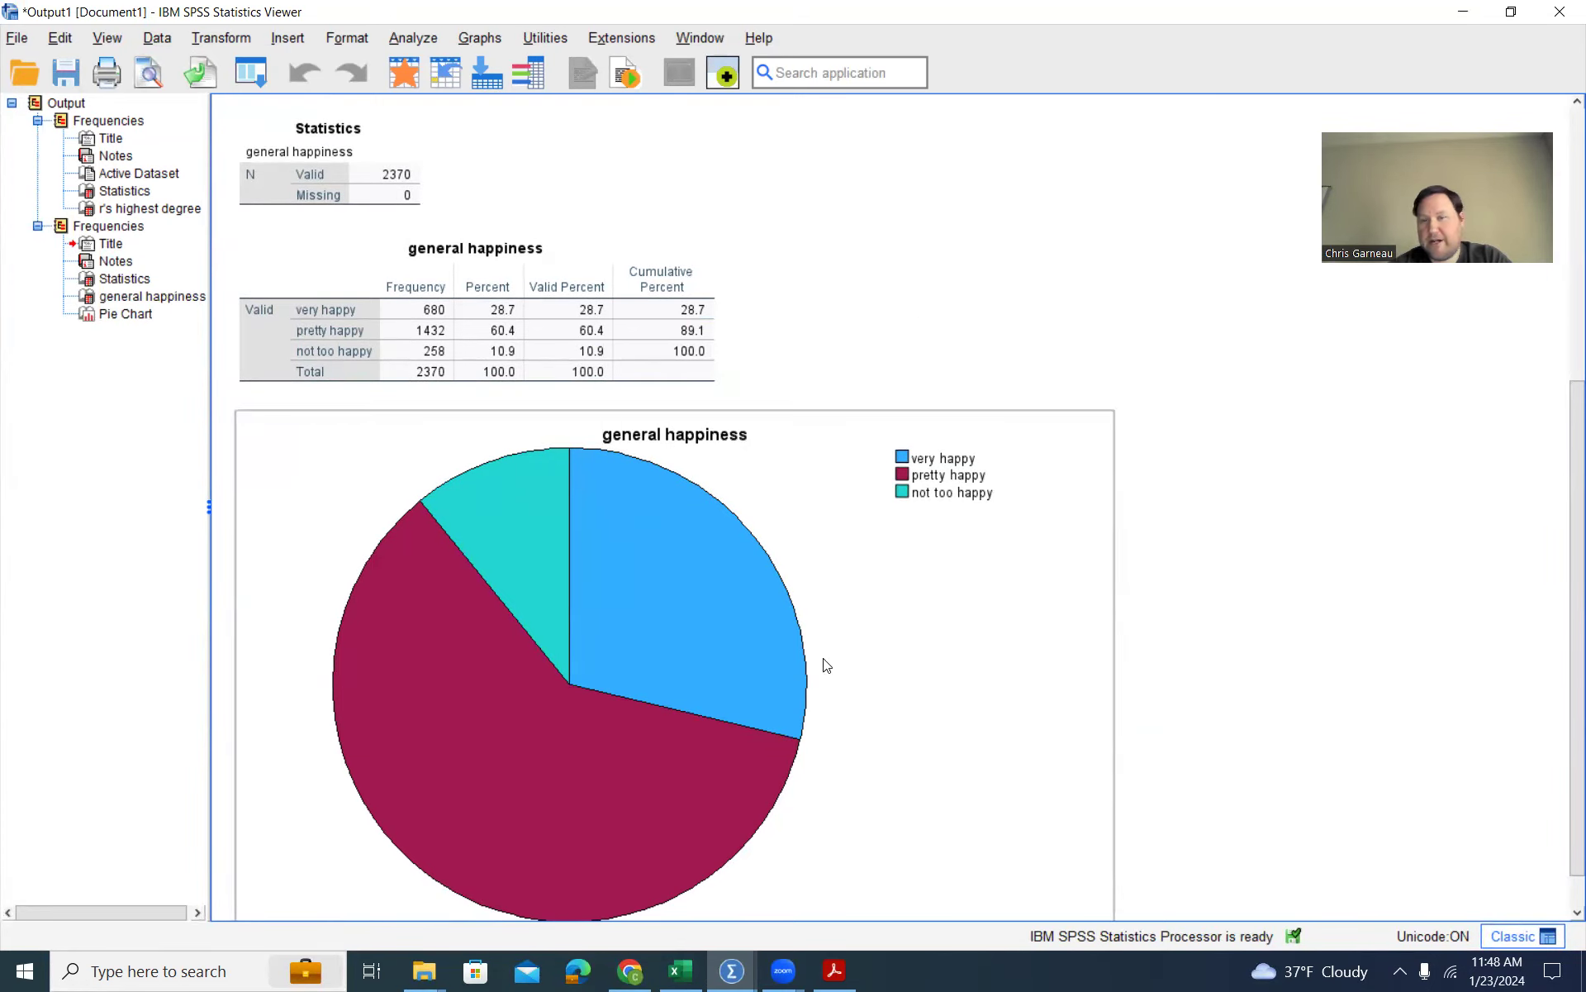
{"action": "scroll", "coordinate": [1003, 661], "scroll_direction": "down", "scroll_amount": 1}
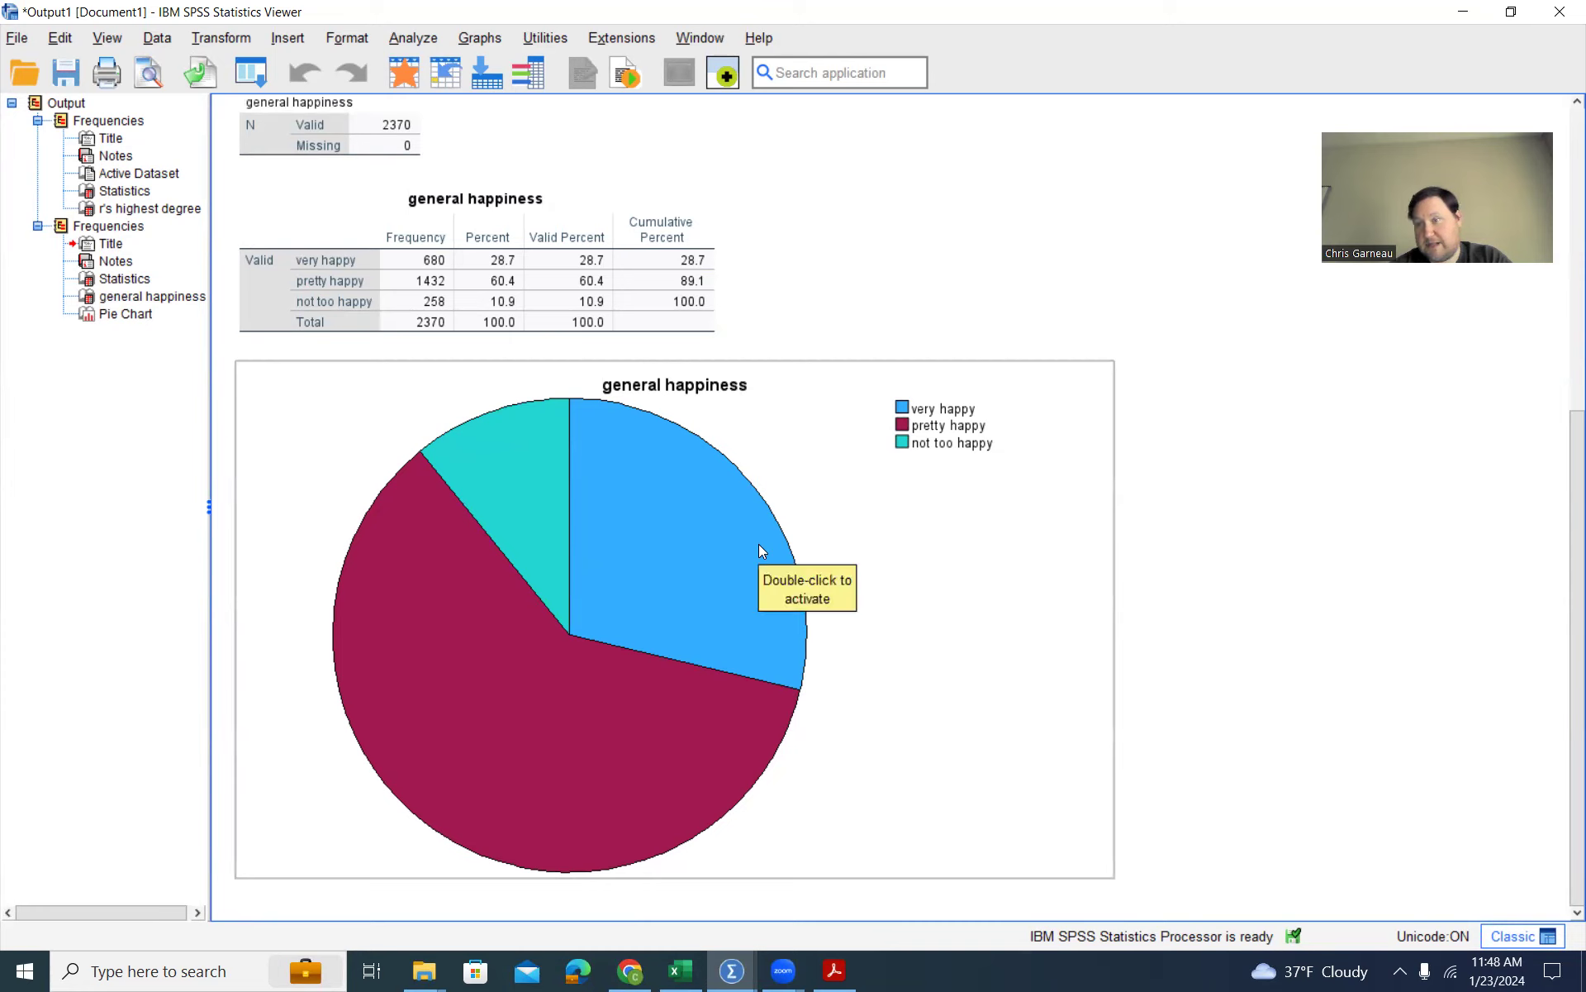
- Rerun the Frequencies analysis for happy with bar charts instead of pie charts, keeping frequencies as the chart values
{"action": "left_click", "coordinate": [608, 111]}
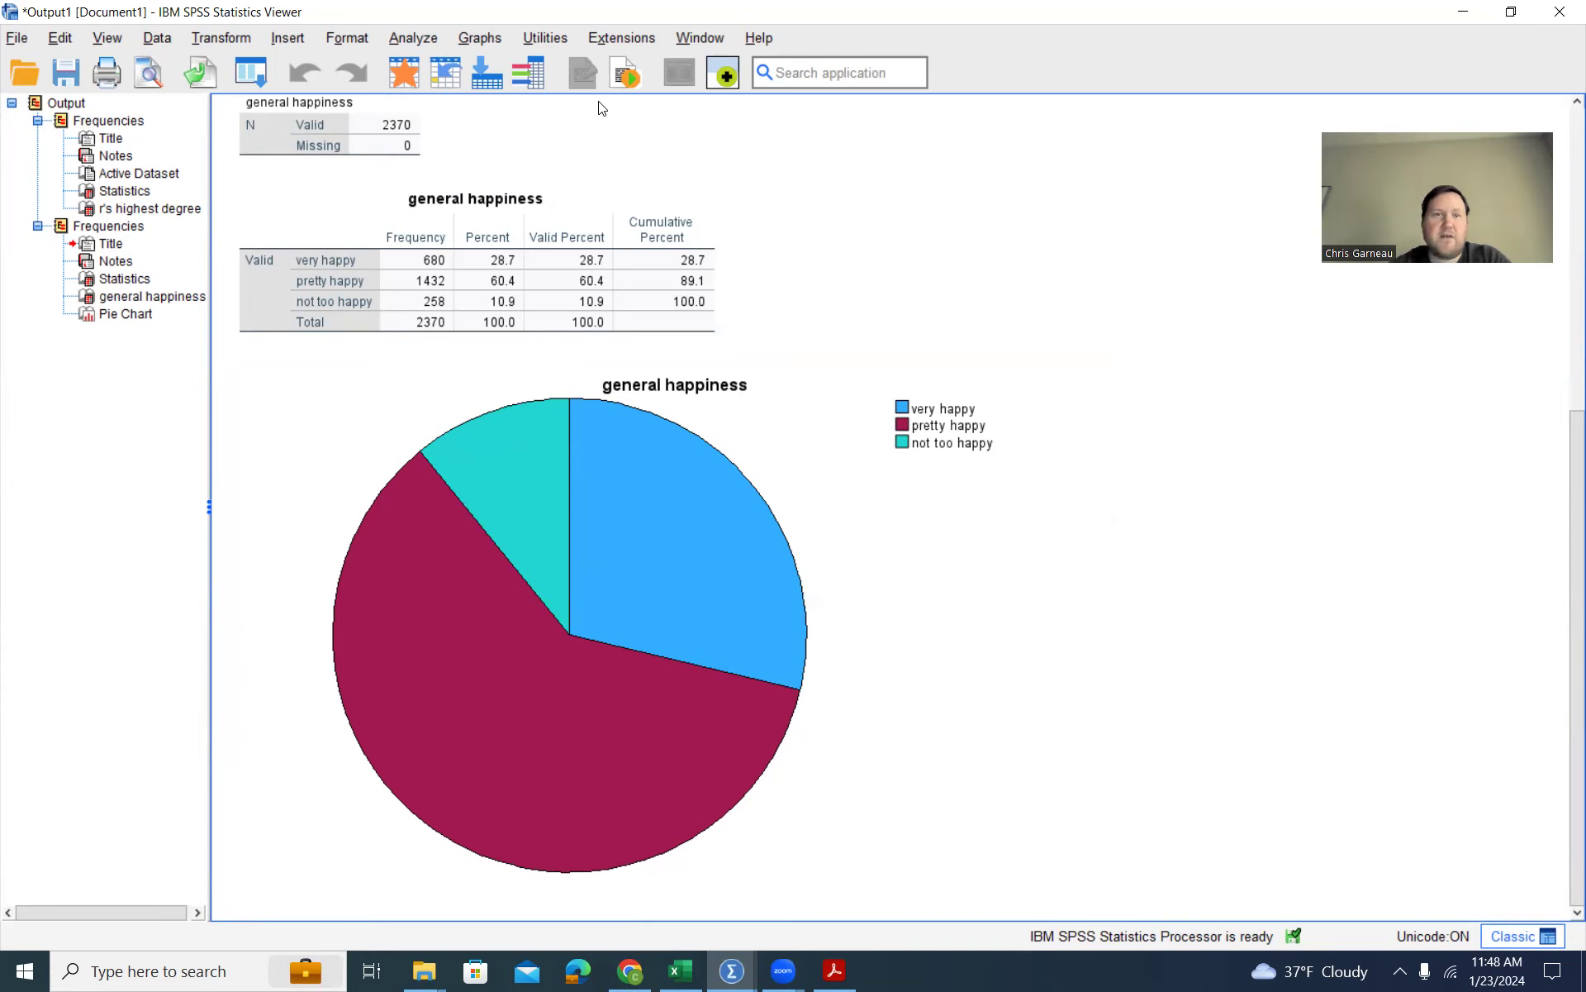
{"action": "left_click", "coordinate": [412, 39]}
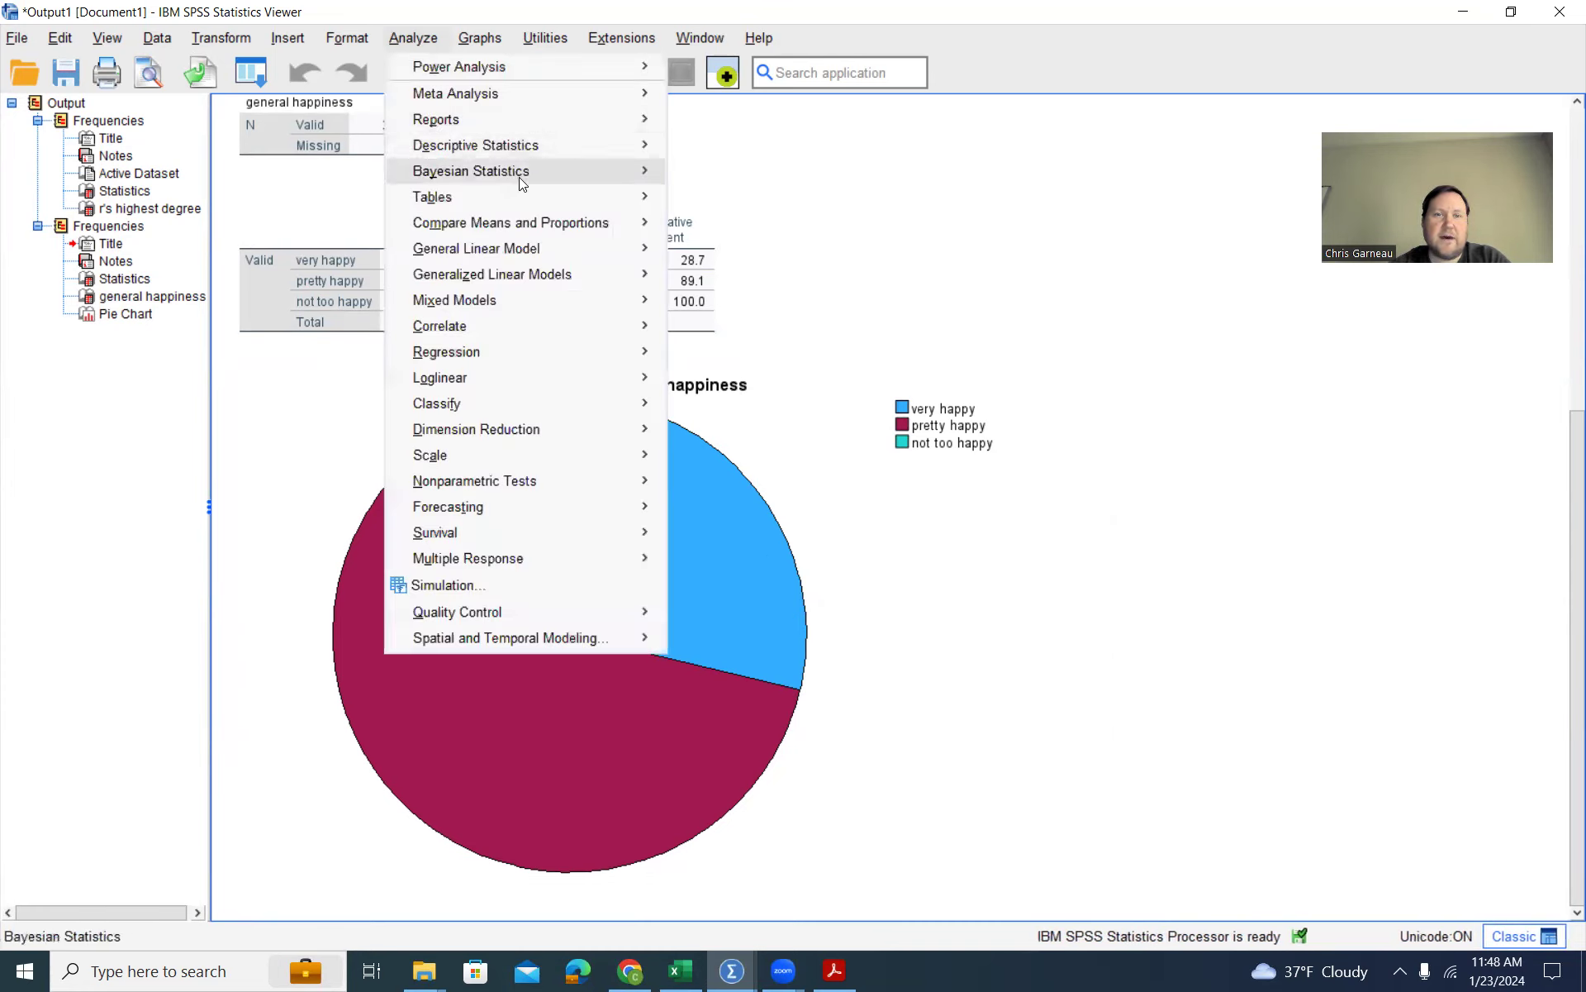
{"action": "mouse_move", "coordinate": [474, 146]}
{"action": "left_click", "coordinate": [728, 146]}
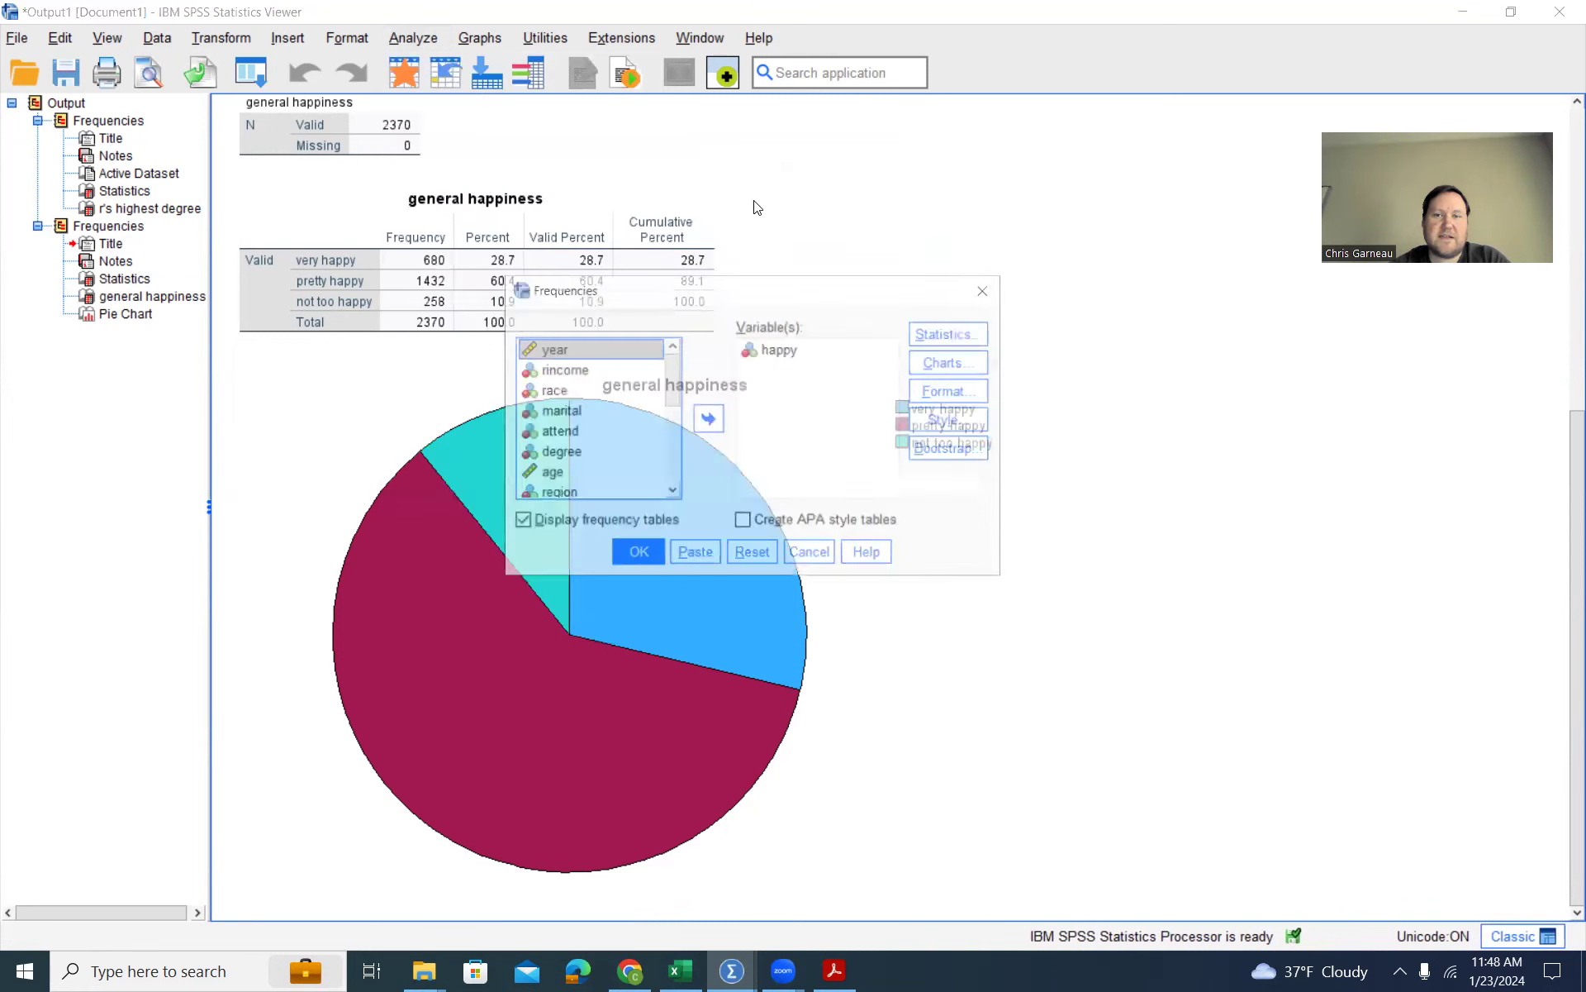
{"action": "left_click", "coordinate": [938, 360]}
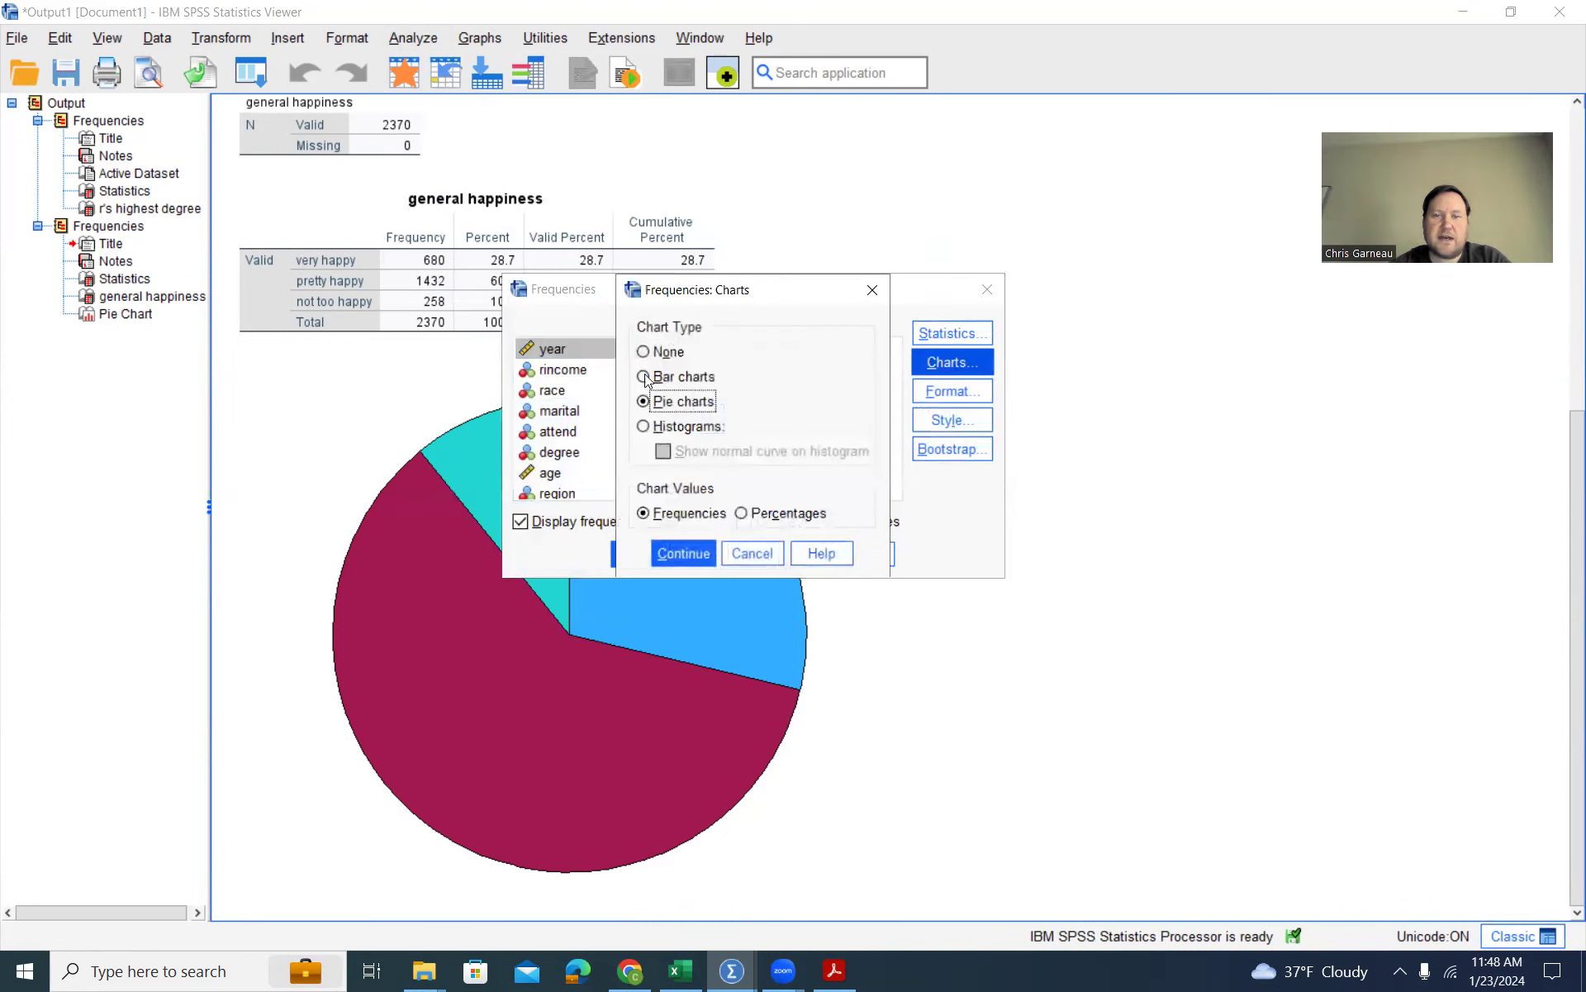
{"action": "left_click", "coordinate": [644, 375]}
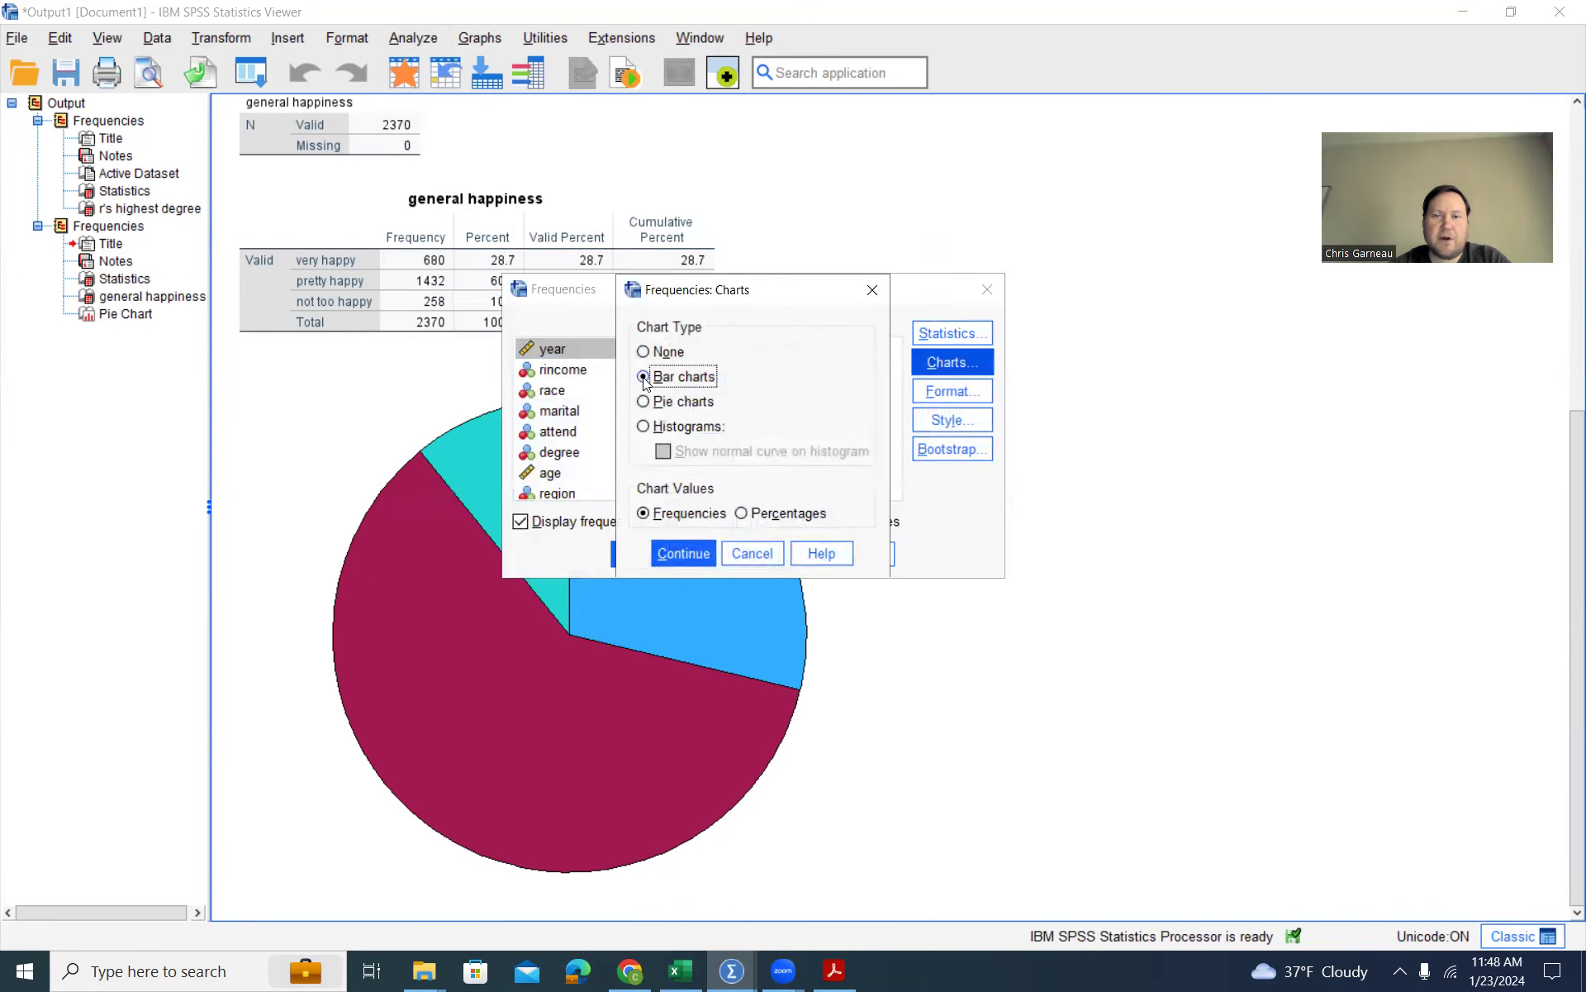
{"action": "left_click", "coordinate": [679, 551]}
{"action": "left_click", "coordinate": [637, 553]}
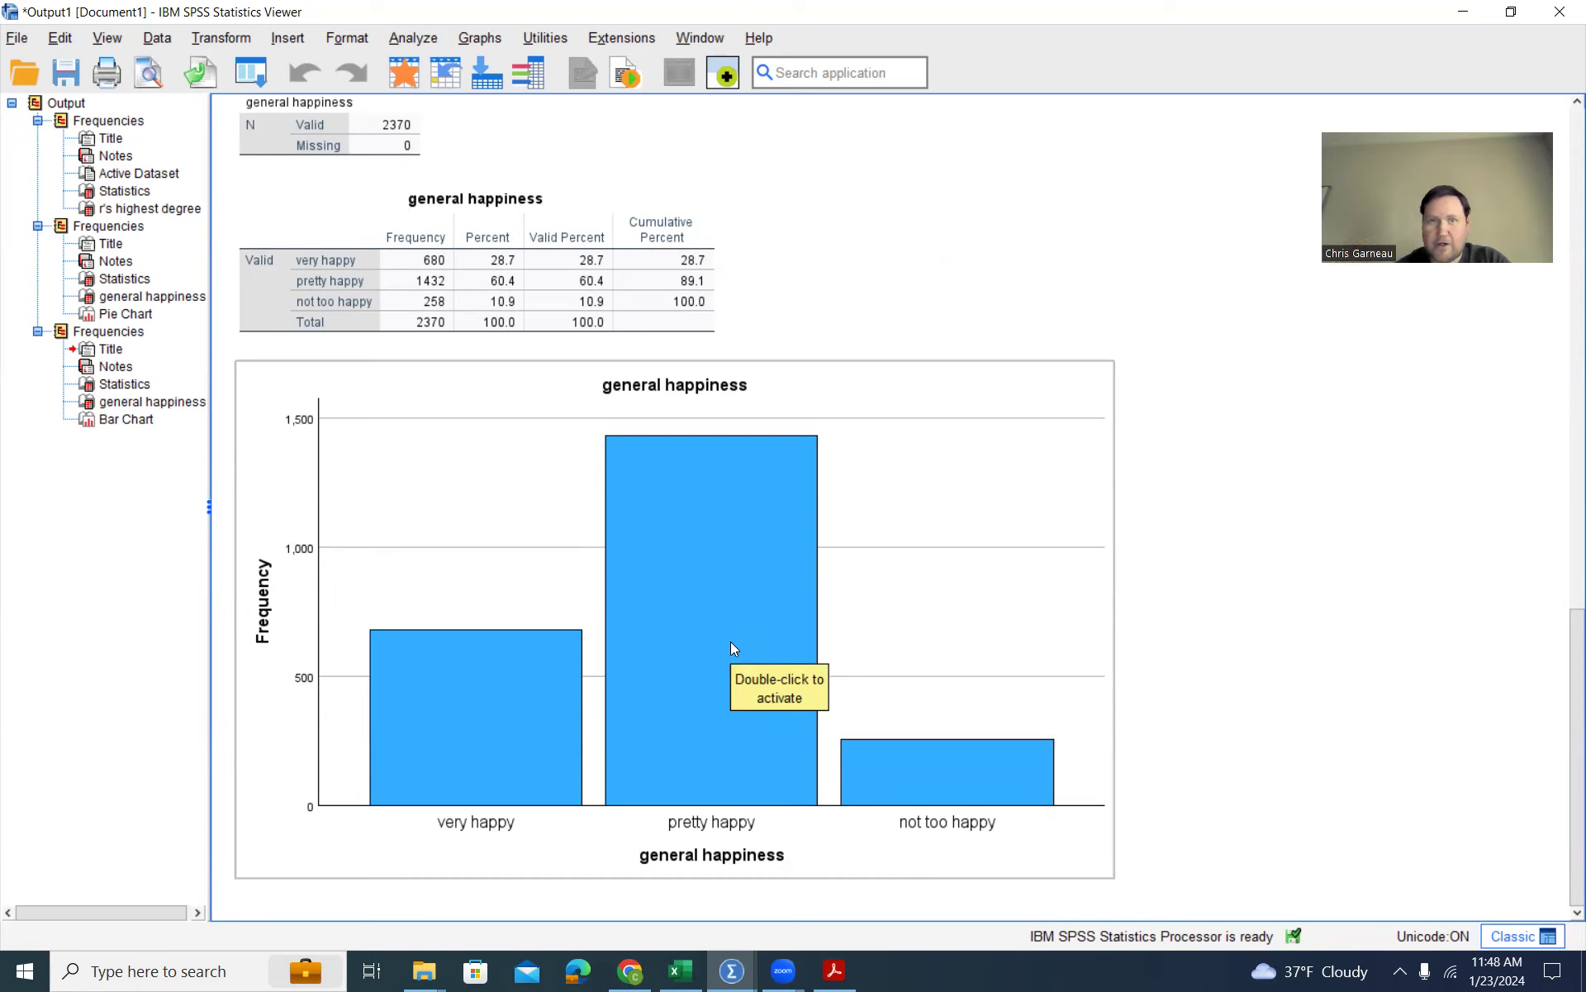
{"action": "left_click", "coordinate": [484, 114]}
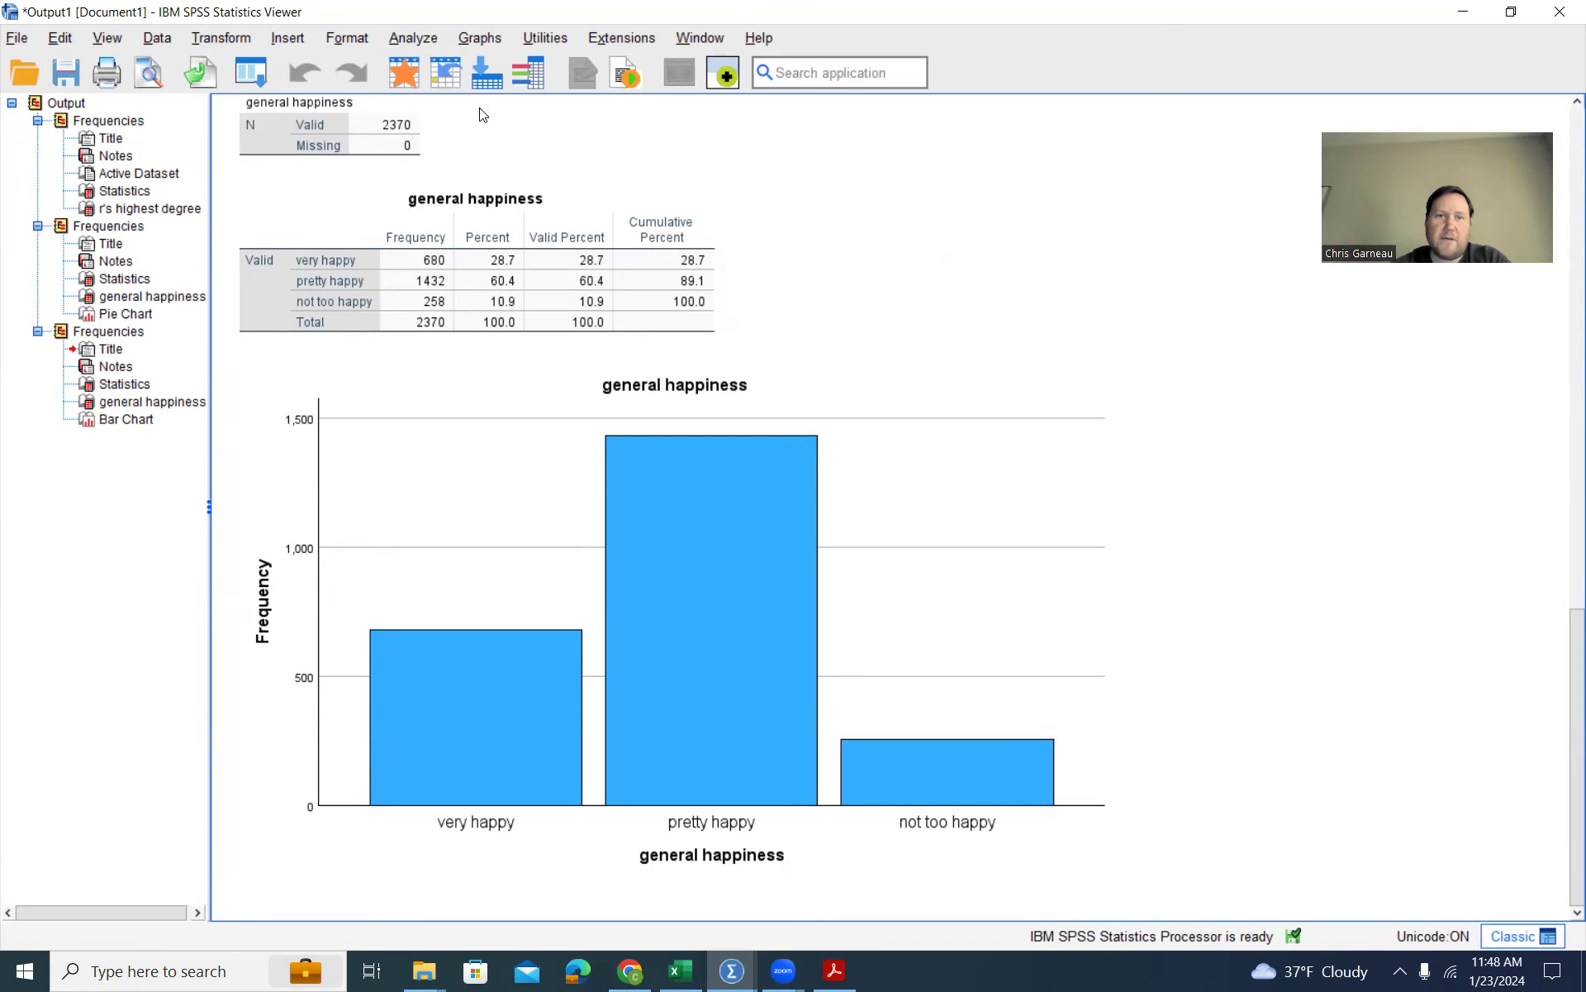
{"action": "key", "text": "alt+g"}
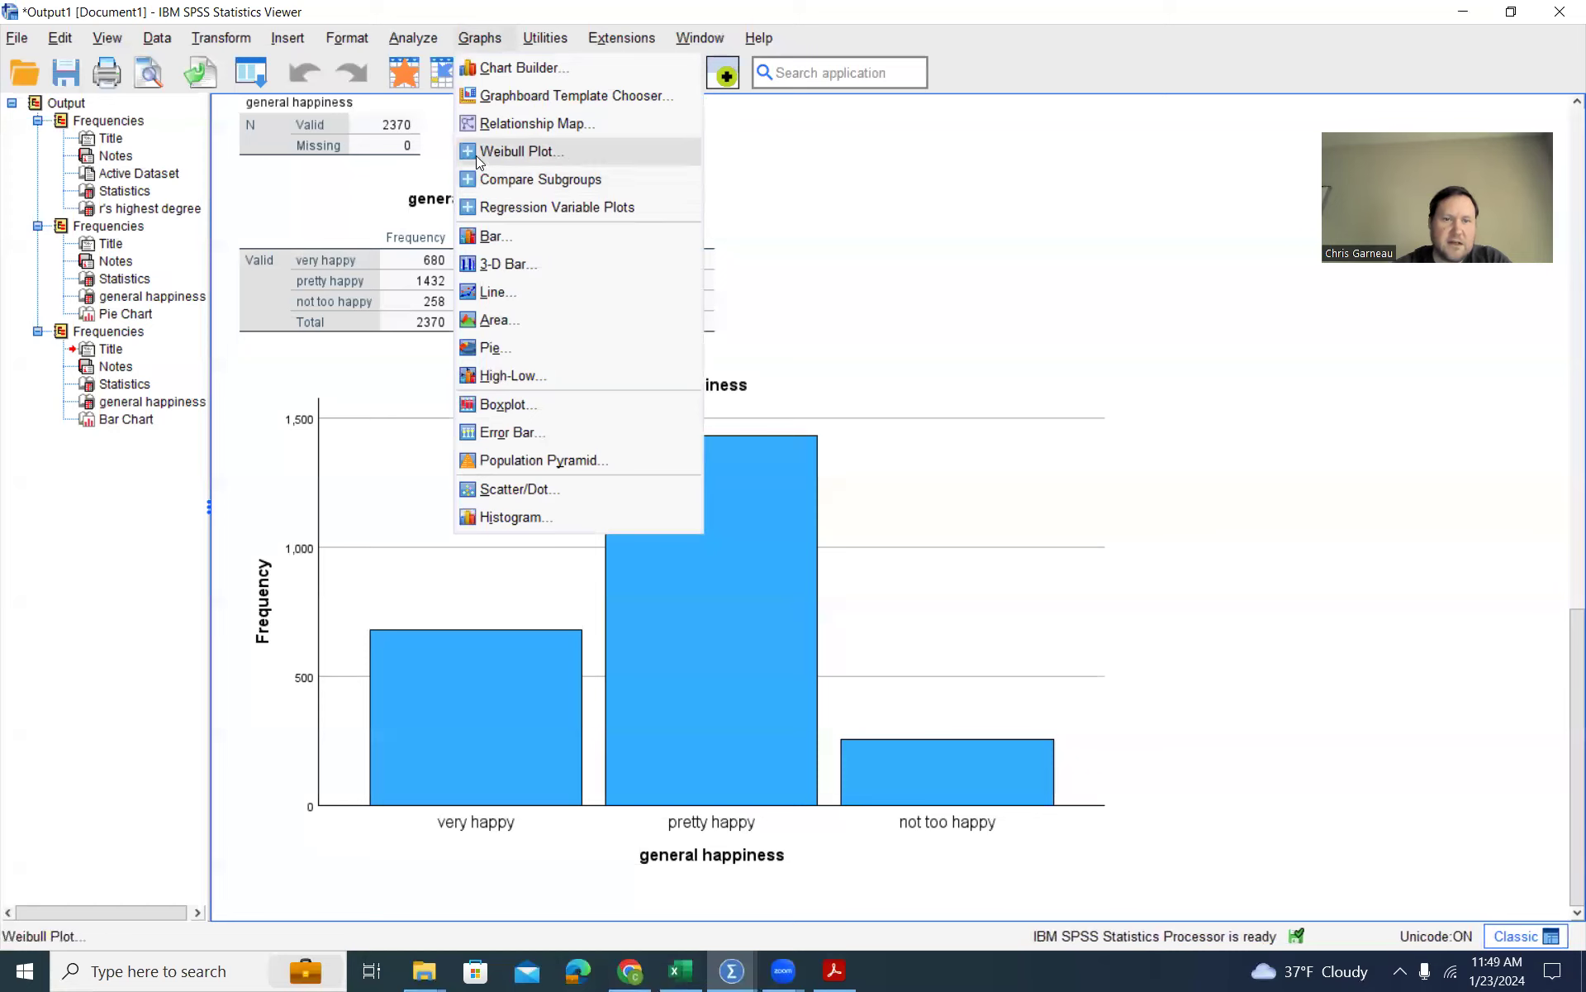
{"action": "left_click", "coordinate": [514, 347]}
{"action": "left_click", "coordinate": [794, 481]}
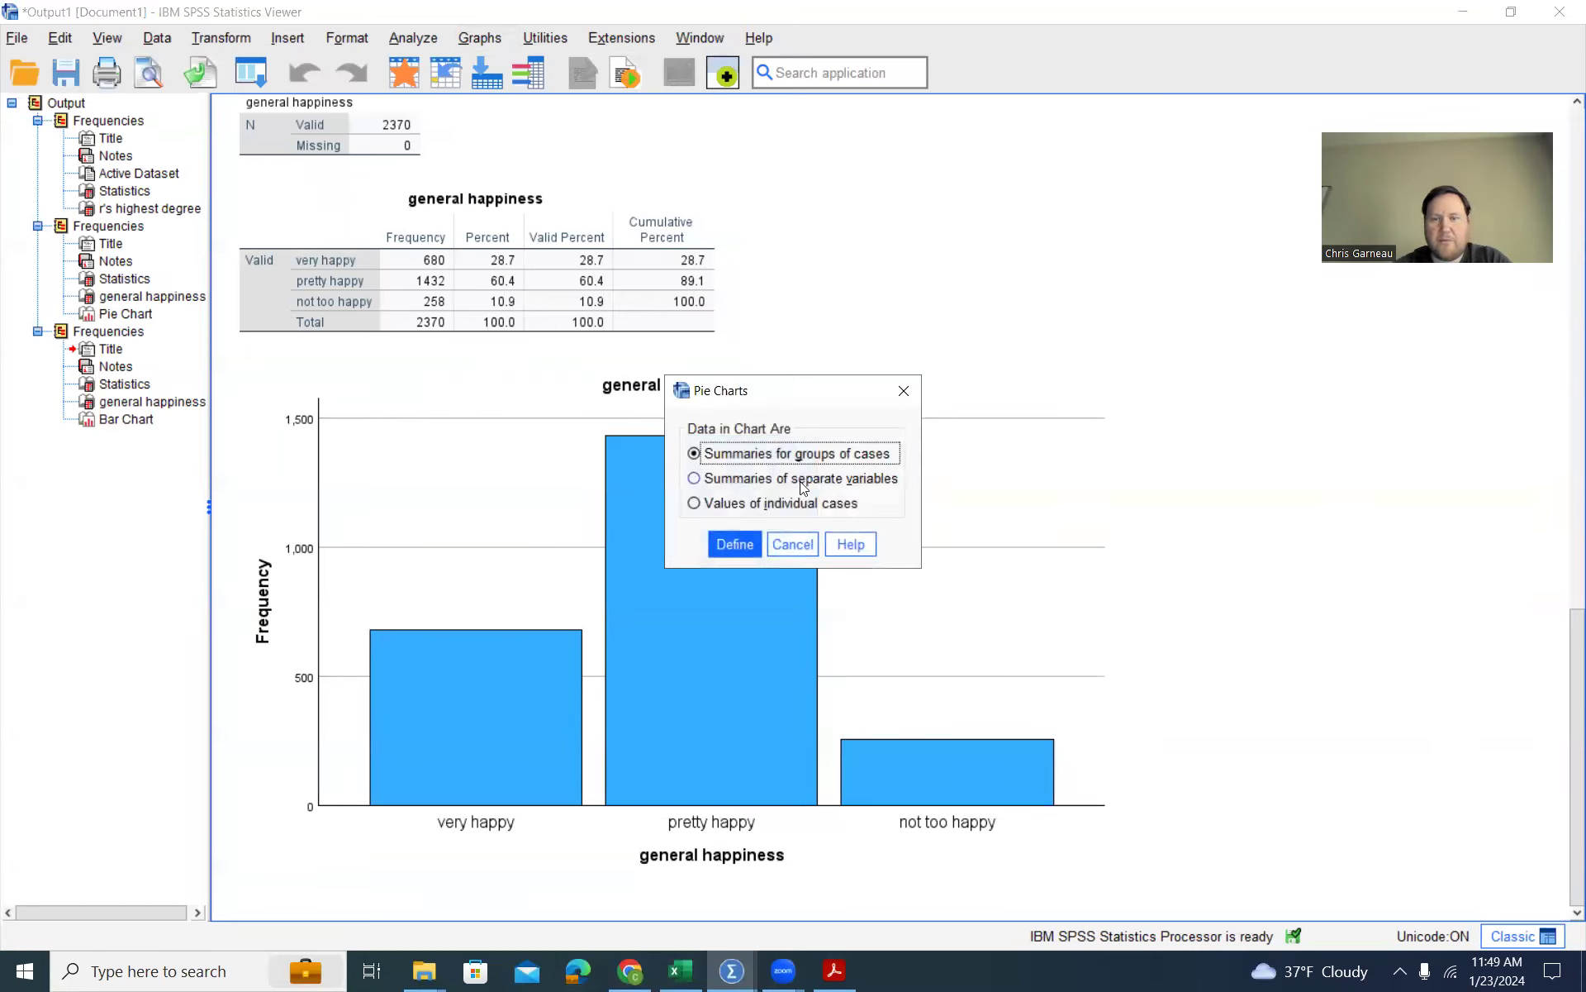
{"action": "left_click", "coordinate": [793, 498]}
{"action": "left_click", "coordinate": [766, 455]}
{"action": "left_click", "coordinate": [758, 504]}
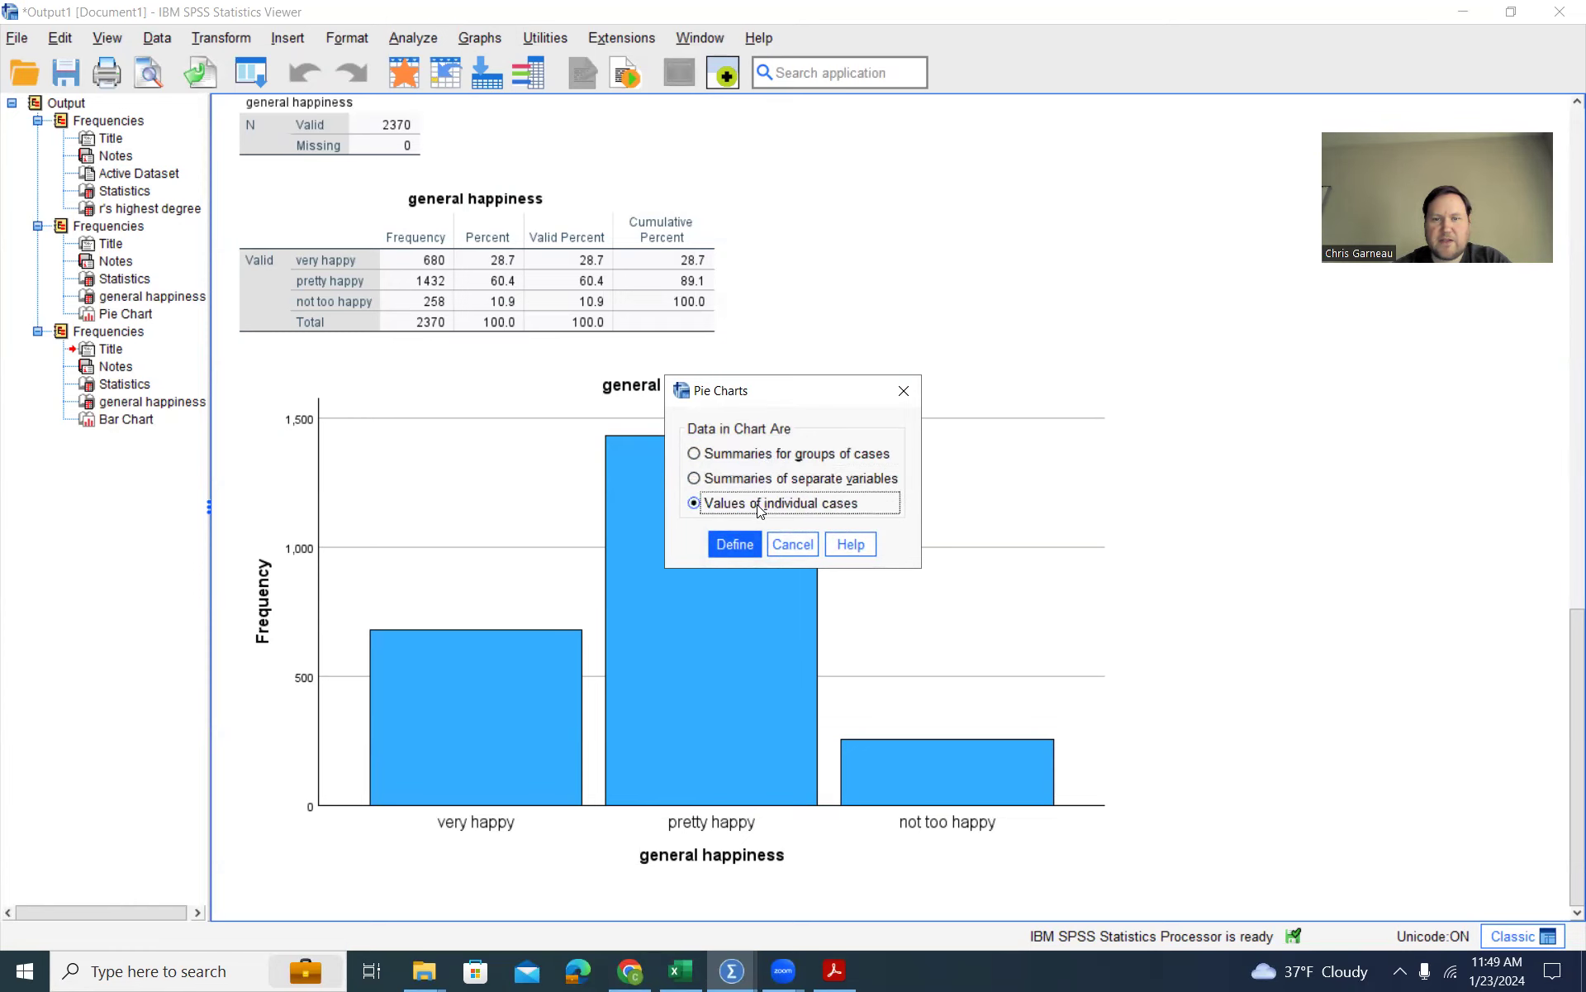
{"action": "left_click", "coordinate": [736, 545]}
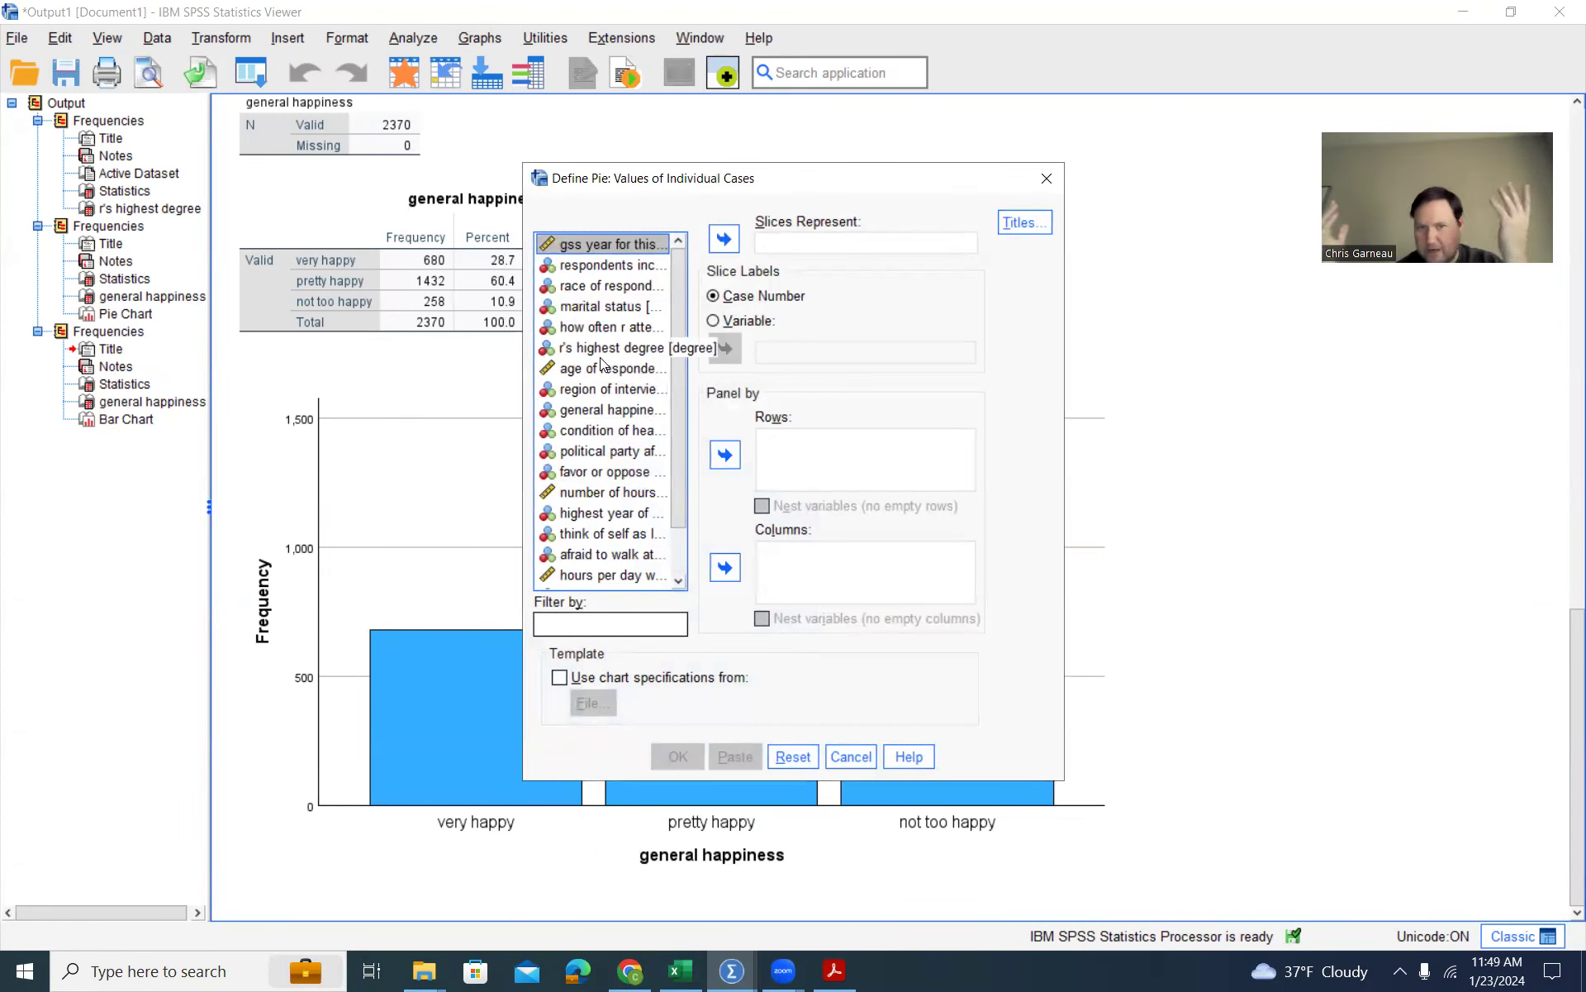
{"action": "left_click", "coordinate": [1048, 178]}
{"action": "scroll", "coordinate": [923, 398], "scroll_direction": "up", "scroll_amount": 5}
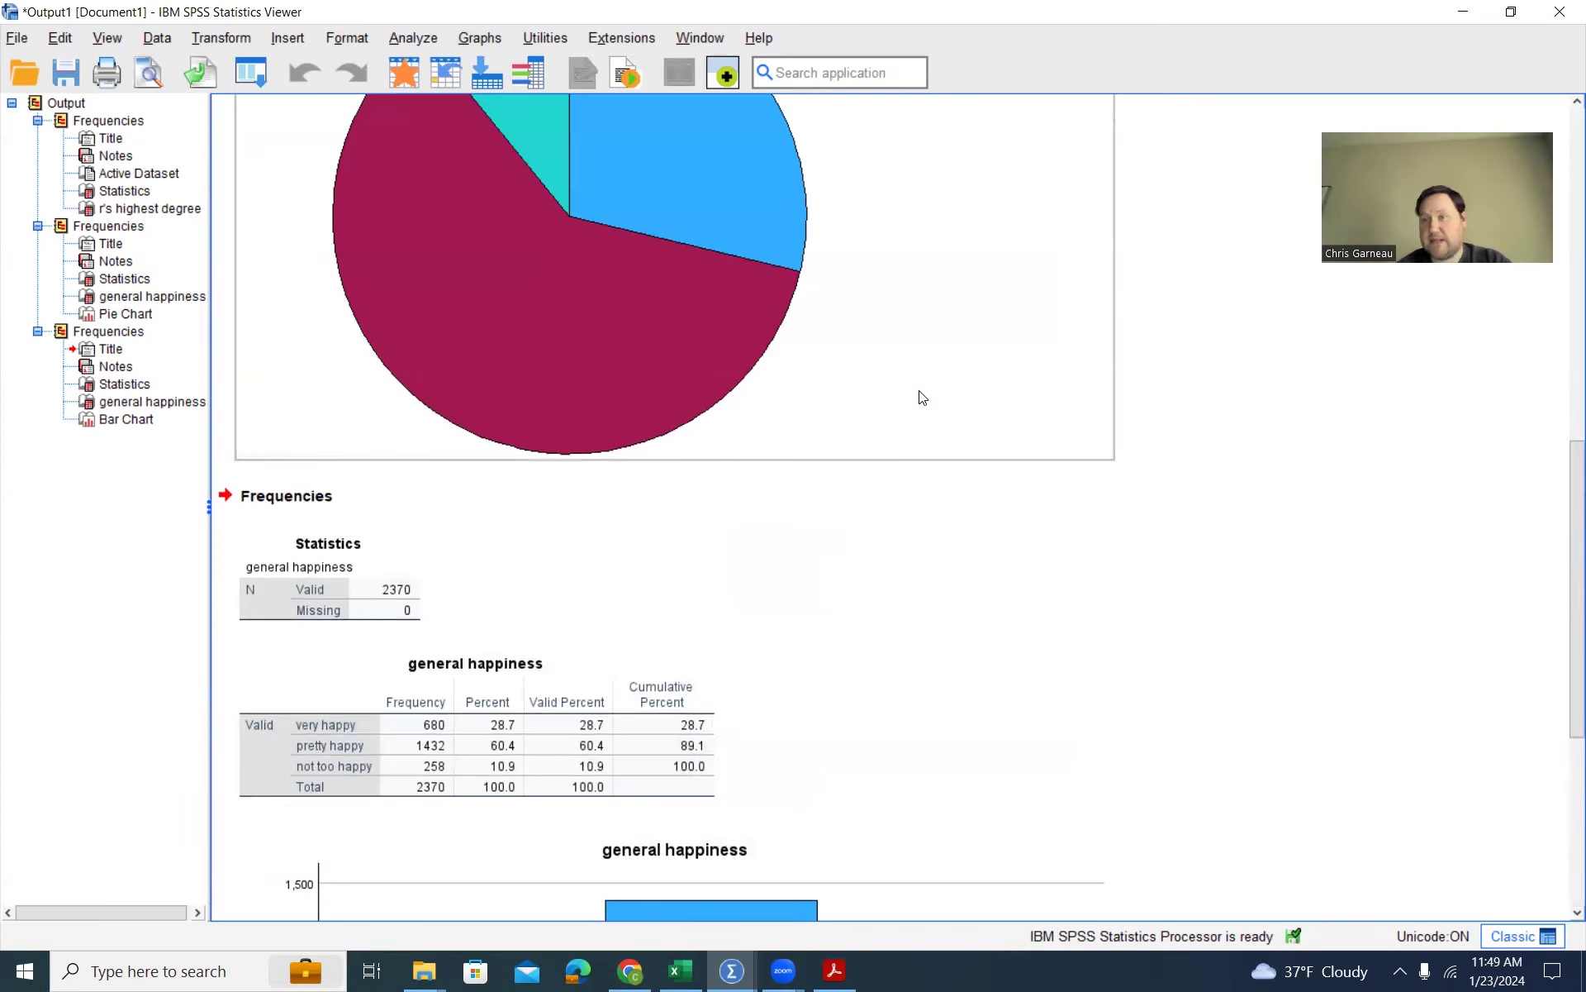
{"action": "scroll", "coordinate": [922, 396], "scroll_direction": "down", "scroll_amount": 5}
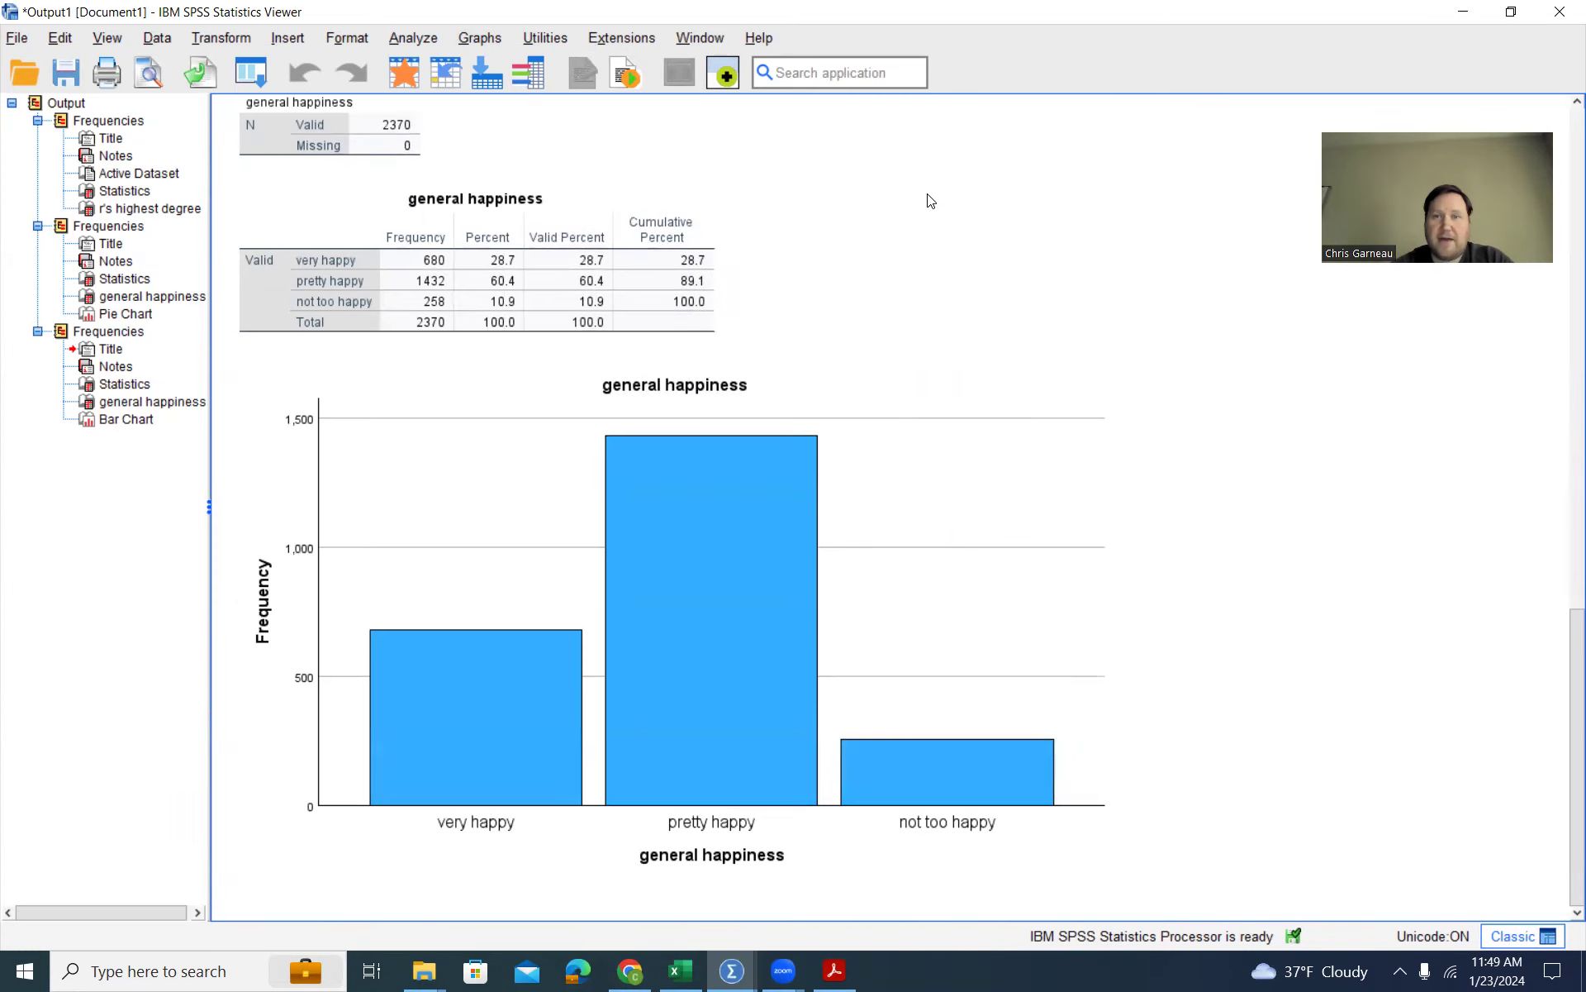